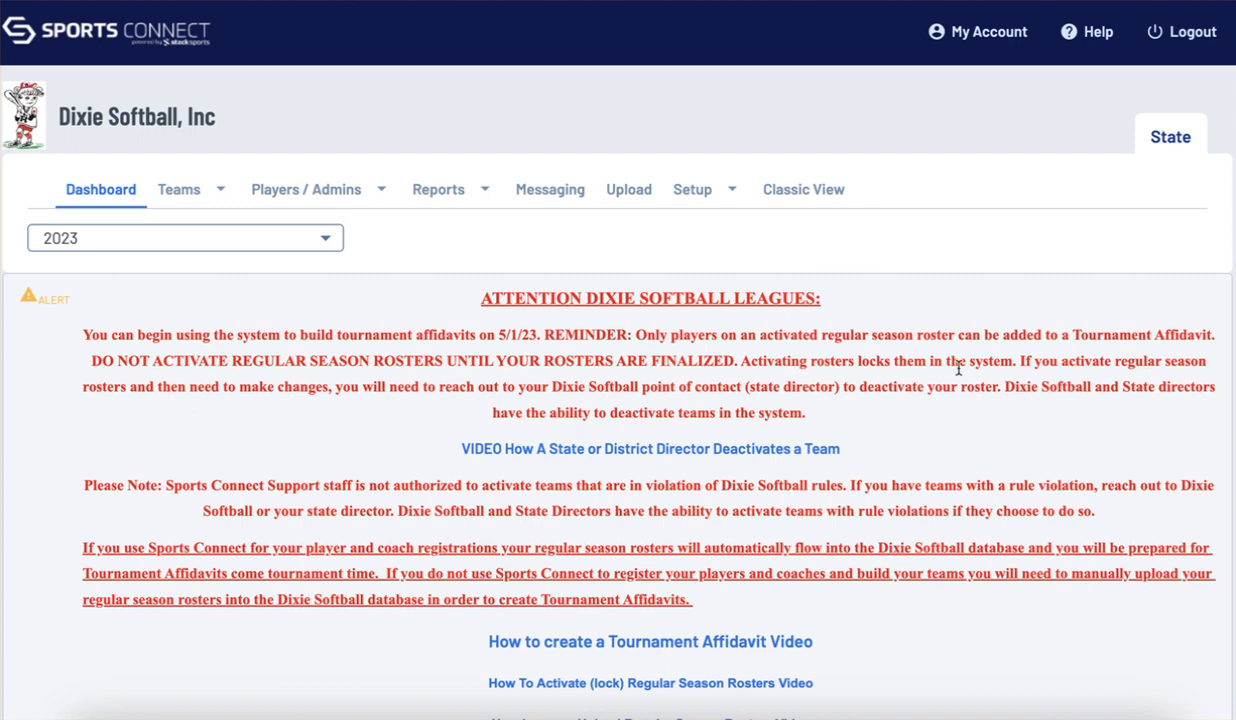
# Scroll to League Search and switch to the league 'test' dashboard
pyautogui.scroll(-10, 958, 365)
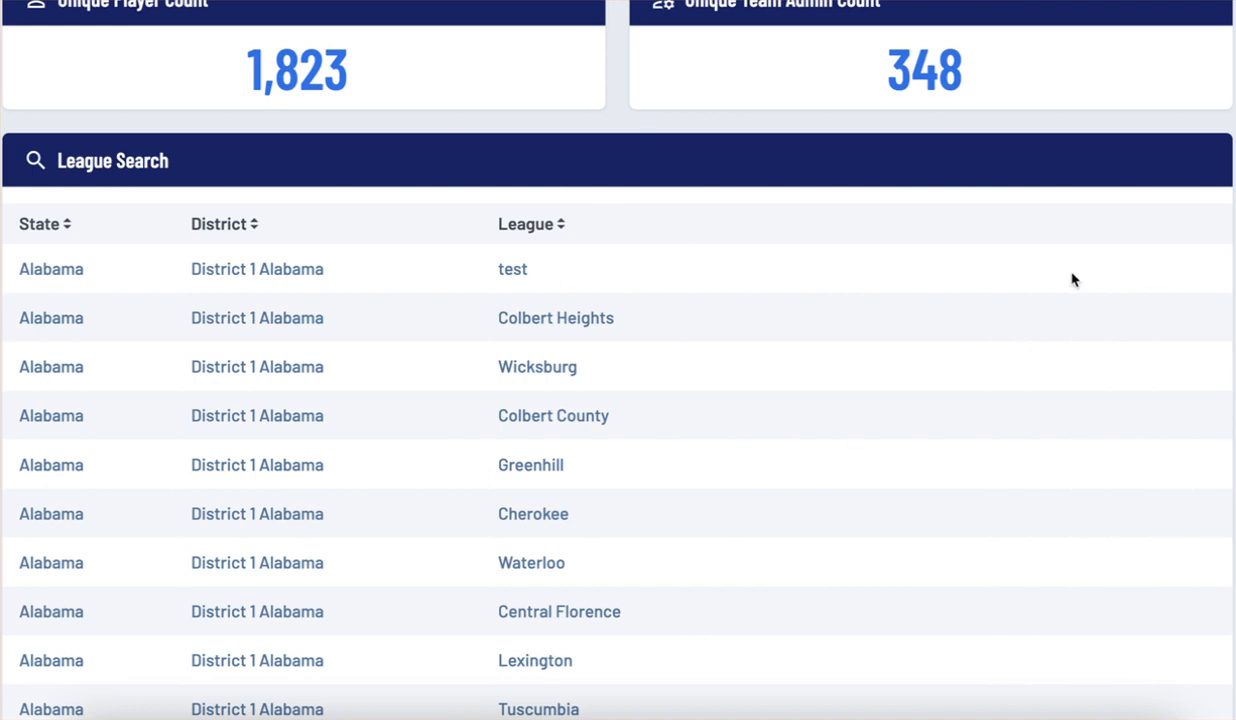
pyautogui.click(513, 270)
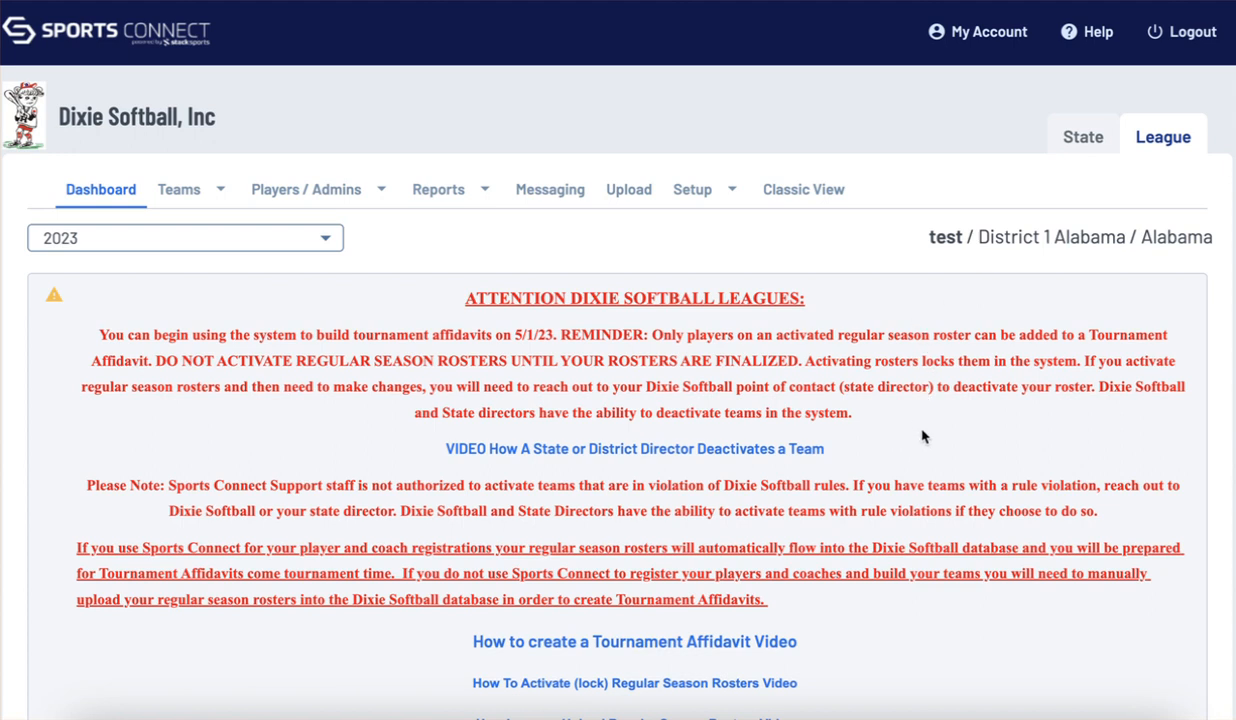
# Go to Setup > Config and show the test league's Security users list
pyautogui.moveTo(703, 191)
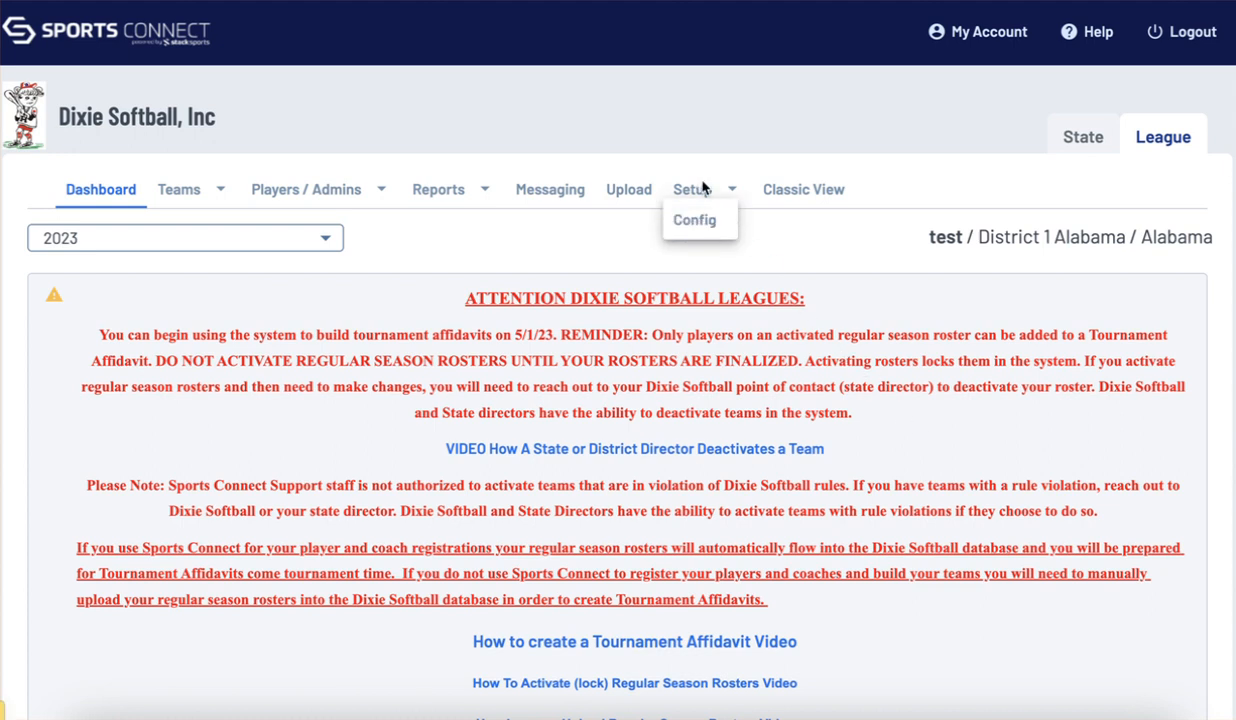
pyautogui.click(700, 221)
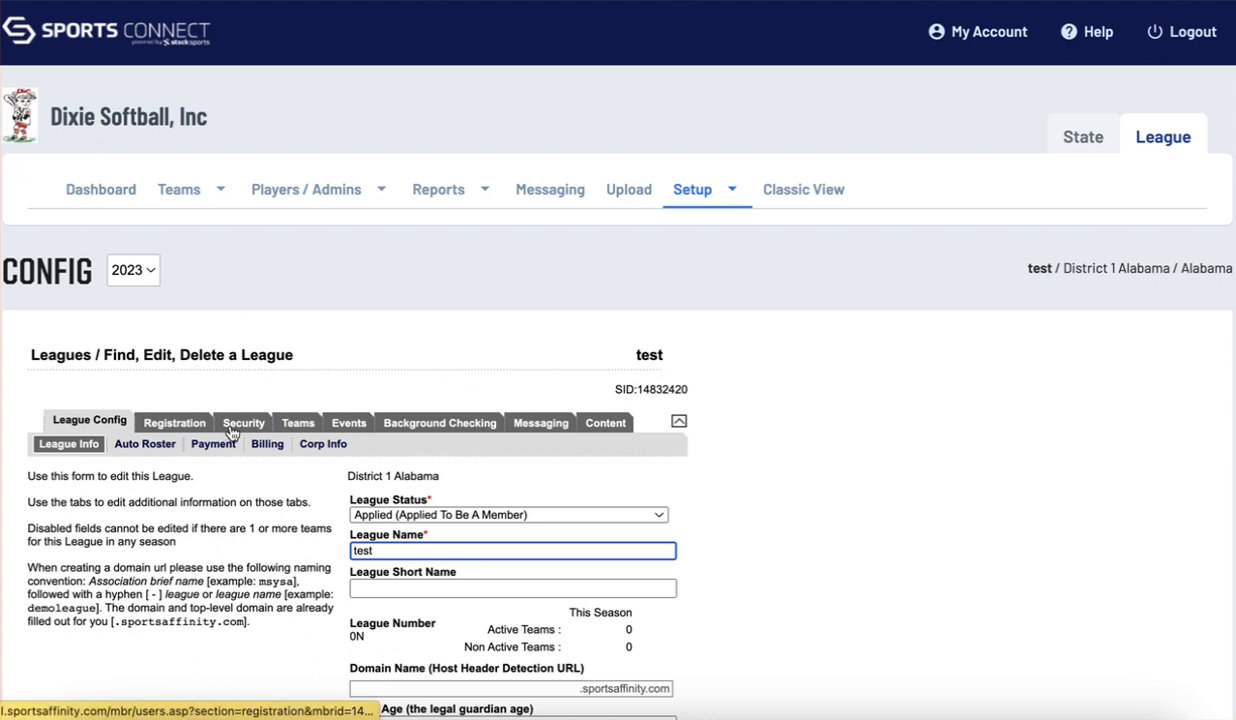
pyautogui.click(232, 429)
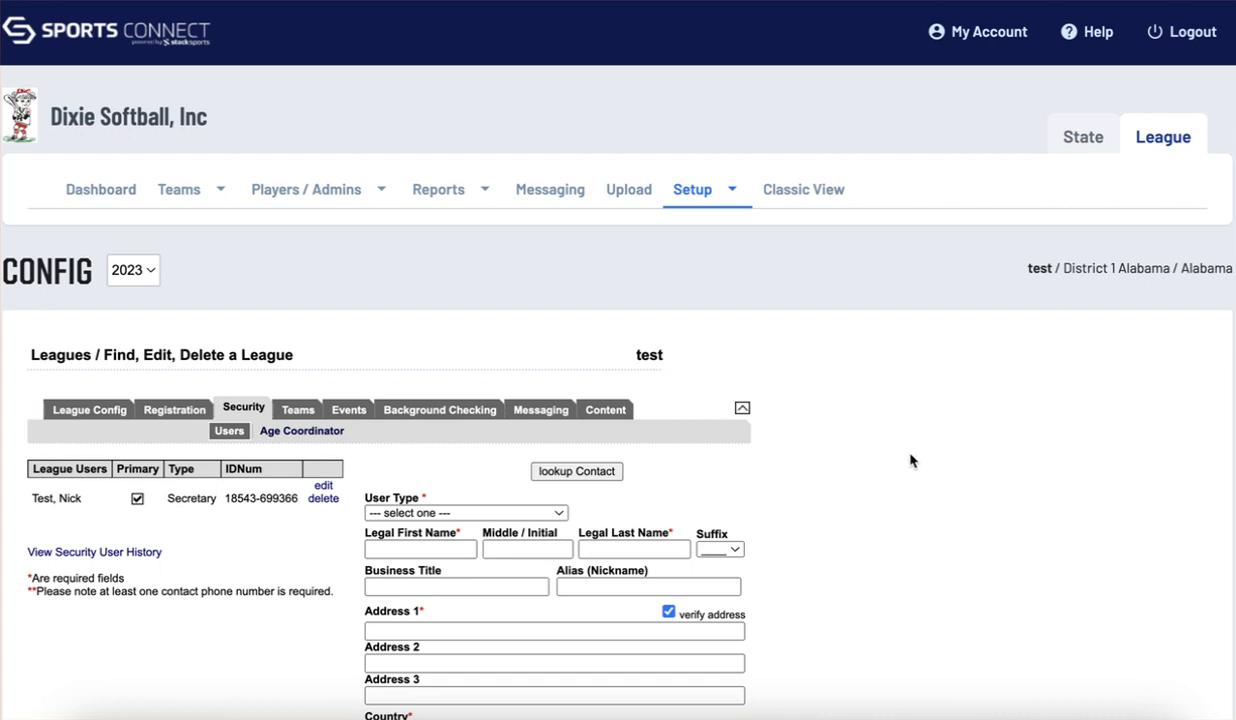
# Look up contacts by last name 'test,' and select the matching contact to prefill the form
pyautogui.scroll(-2, 896, 459)
pyautogui.click(563, 372)
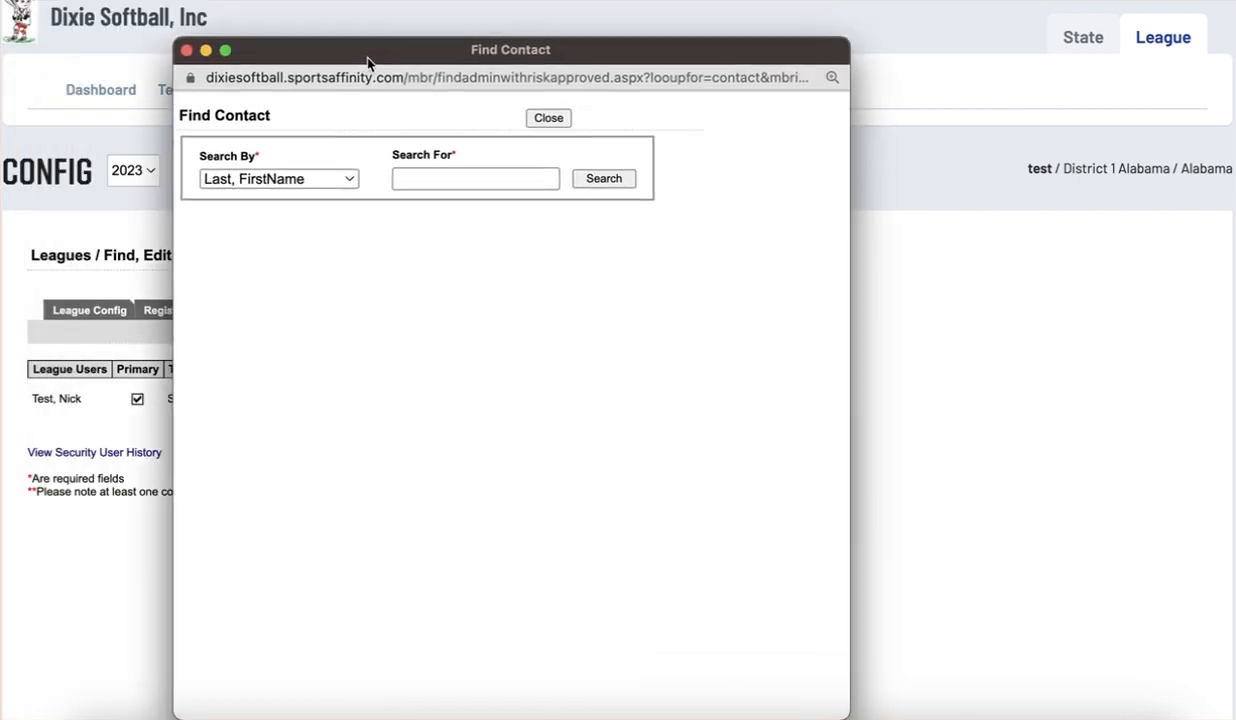
pyautogui.click(423, 178)
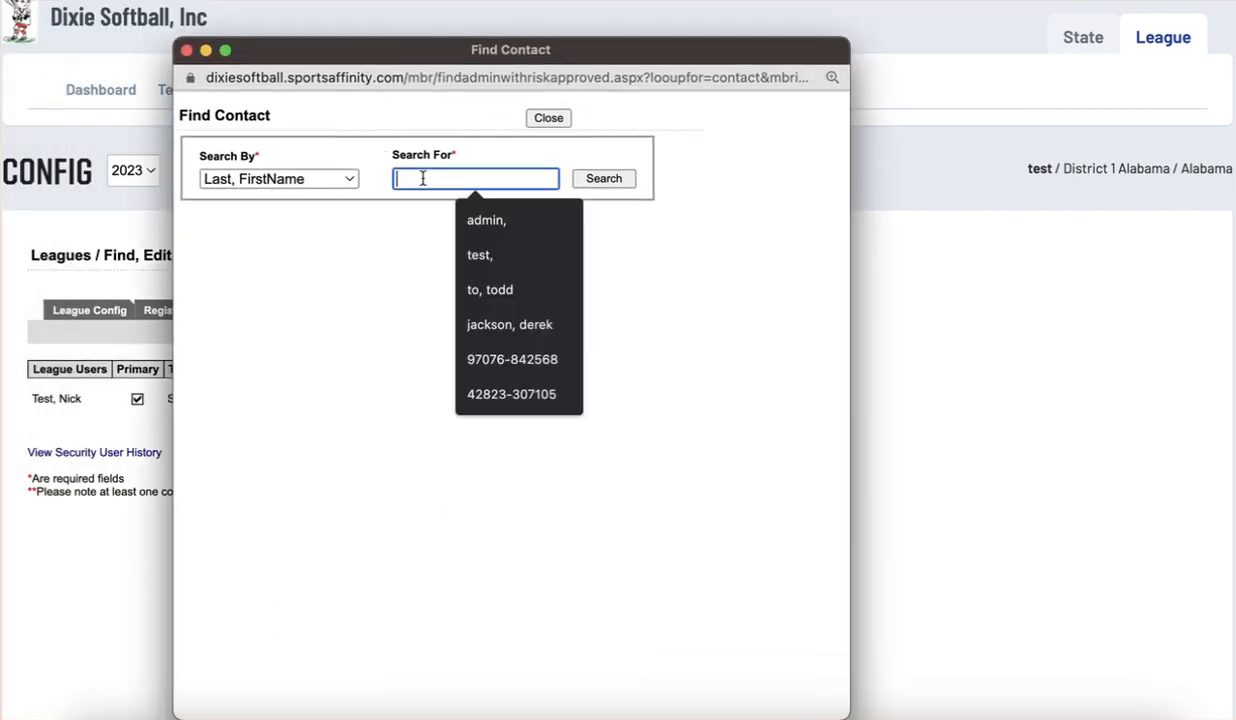
pyautogui.write('test,')
pyautogui.click(587, 186)
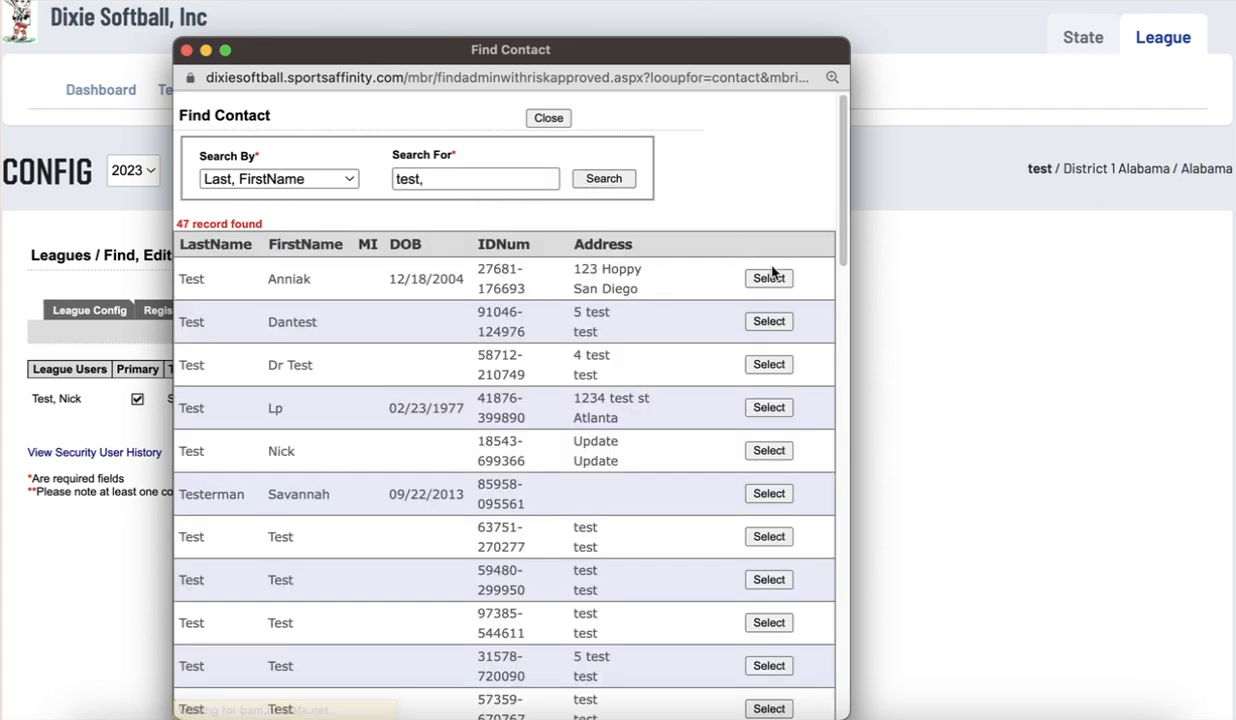
pyautogui.click(769, 321)
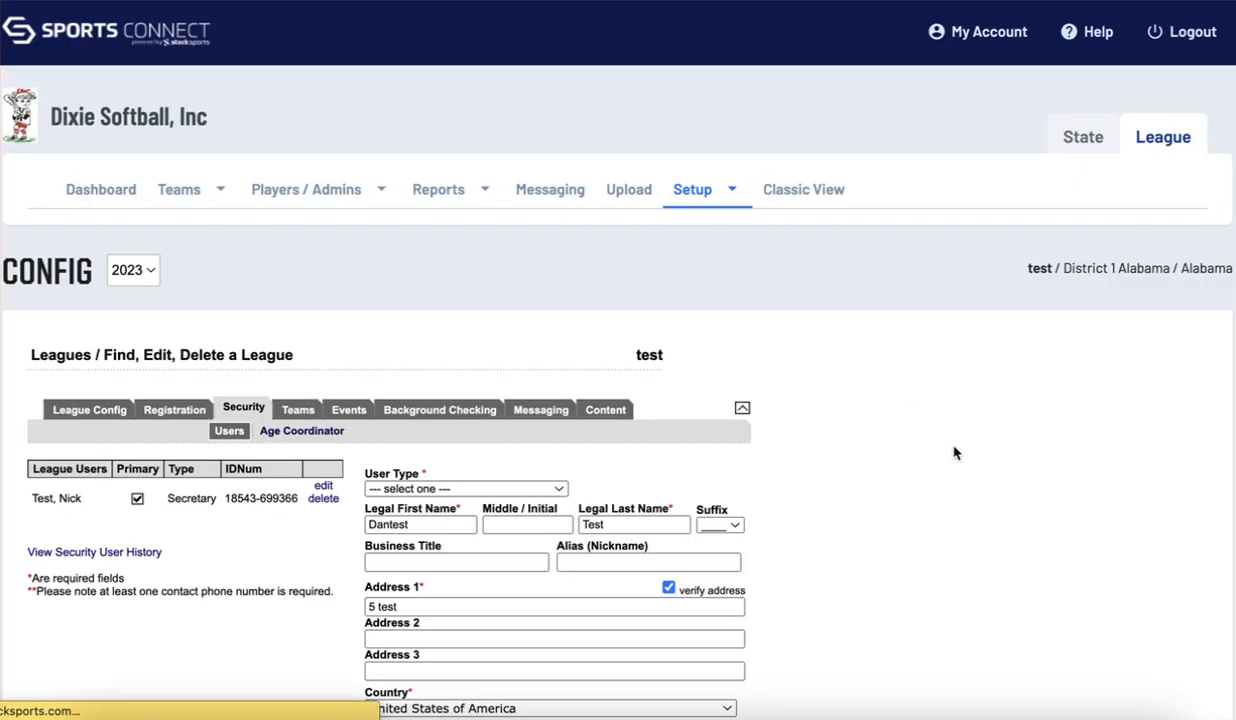
pyautogui.scroll(-4, 953, 453)
# Set the new user's type to Secretary and review the prefilled address fields
pyautogui.scroll(2, 908, 359)
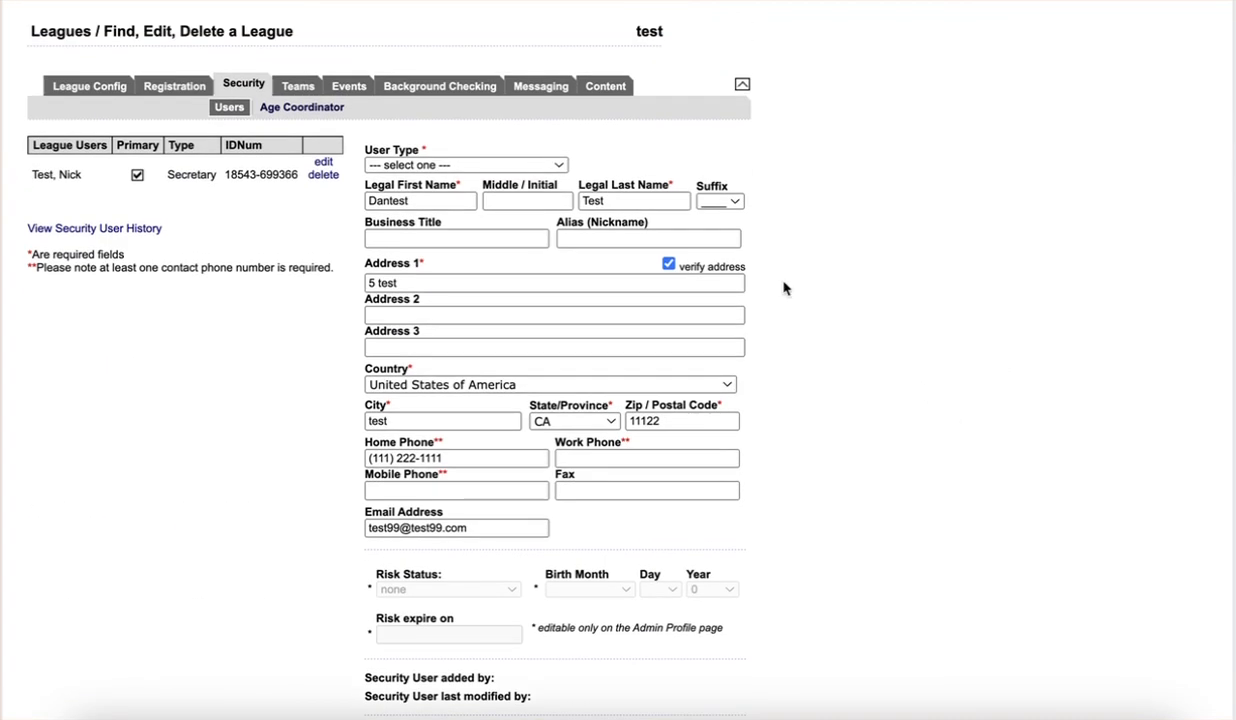
pyautogui.click(490, 168)
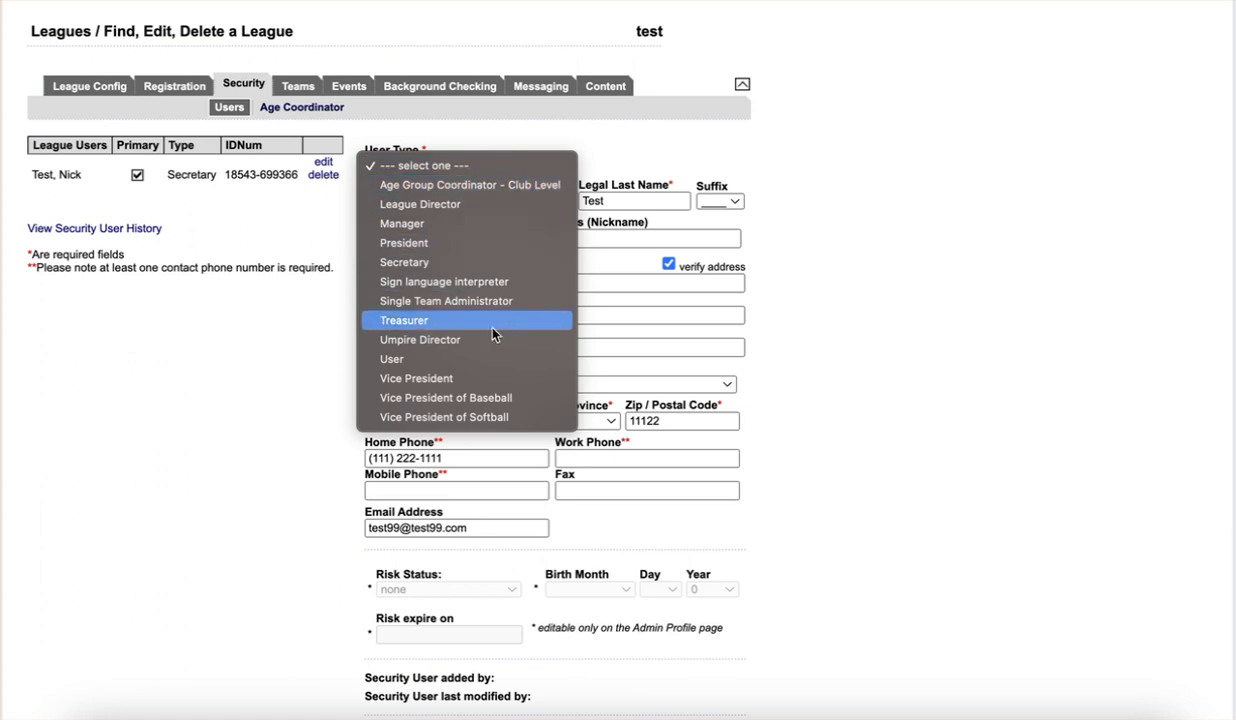
pyautogui.click(474, 263)
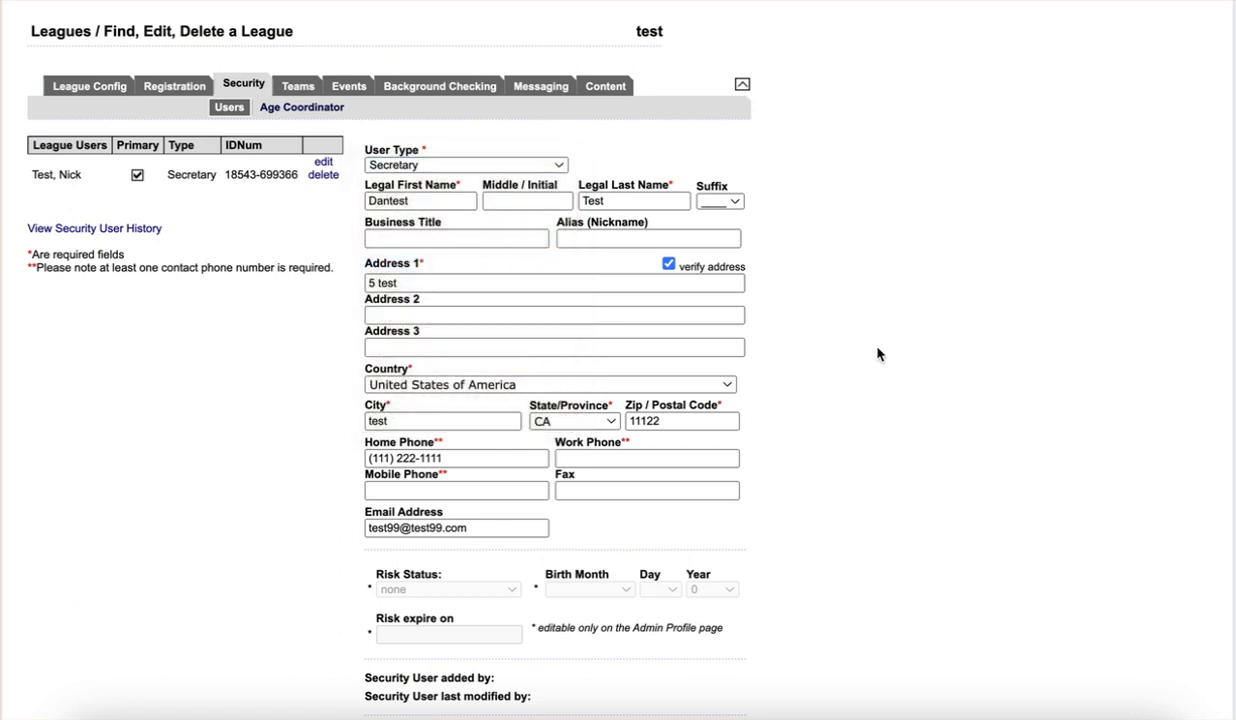
pyautogui.scroll(-1, 952, 377)
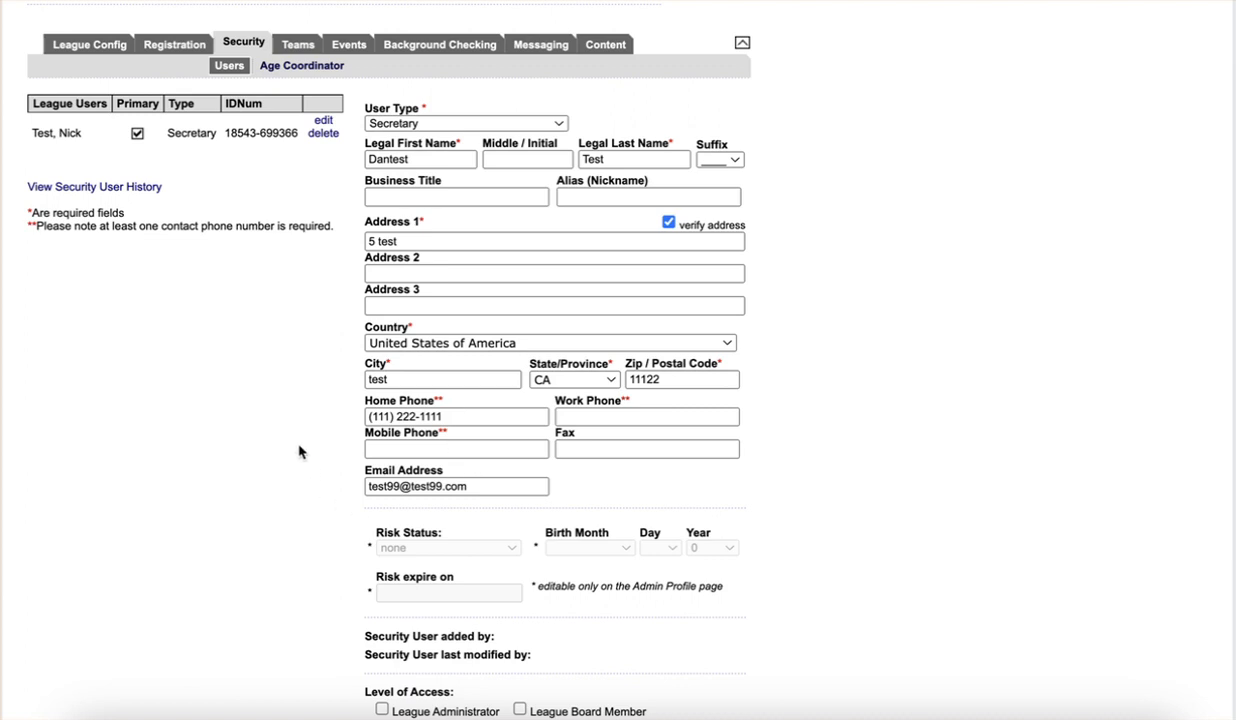
pyautogui.click(412, 241)
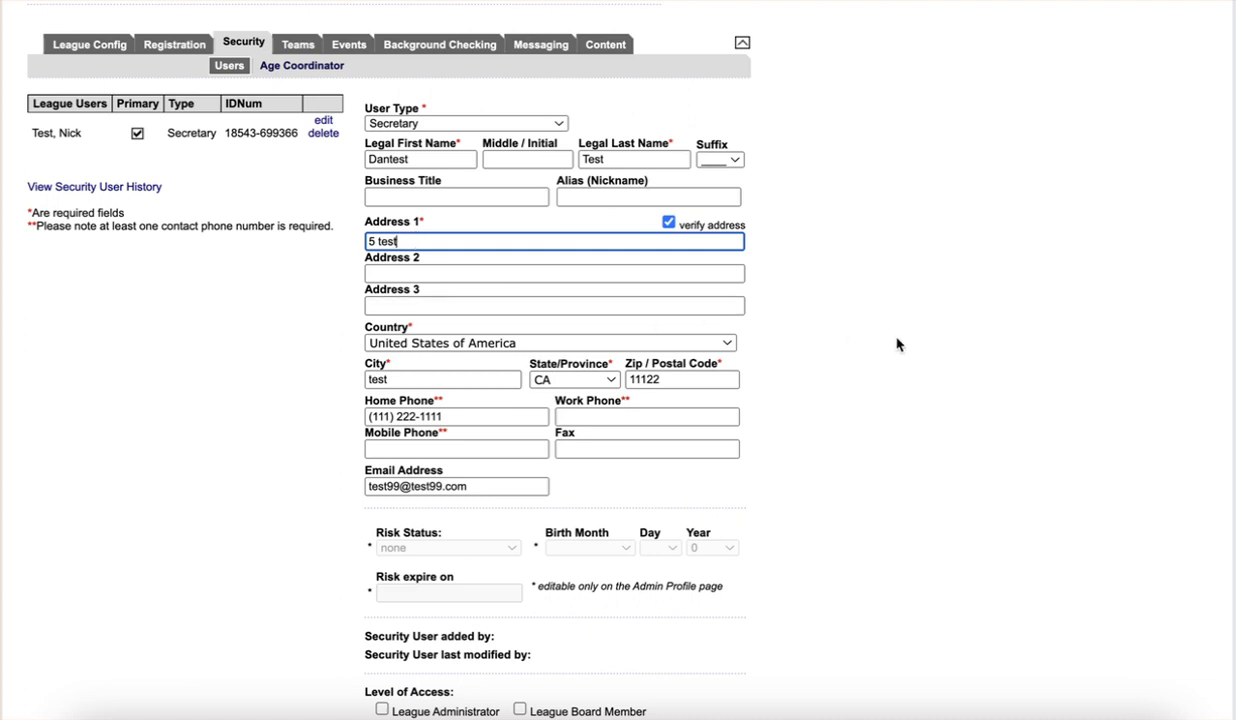
pyautogui.scroll(-5, 852, 379)
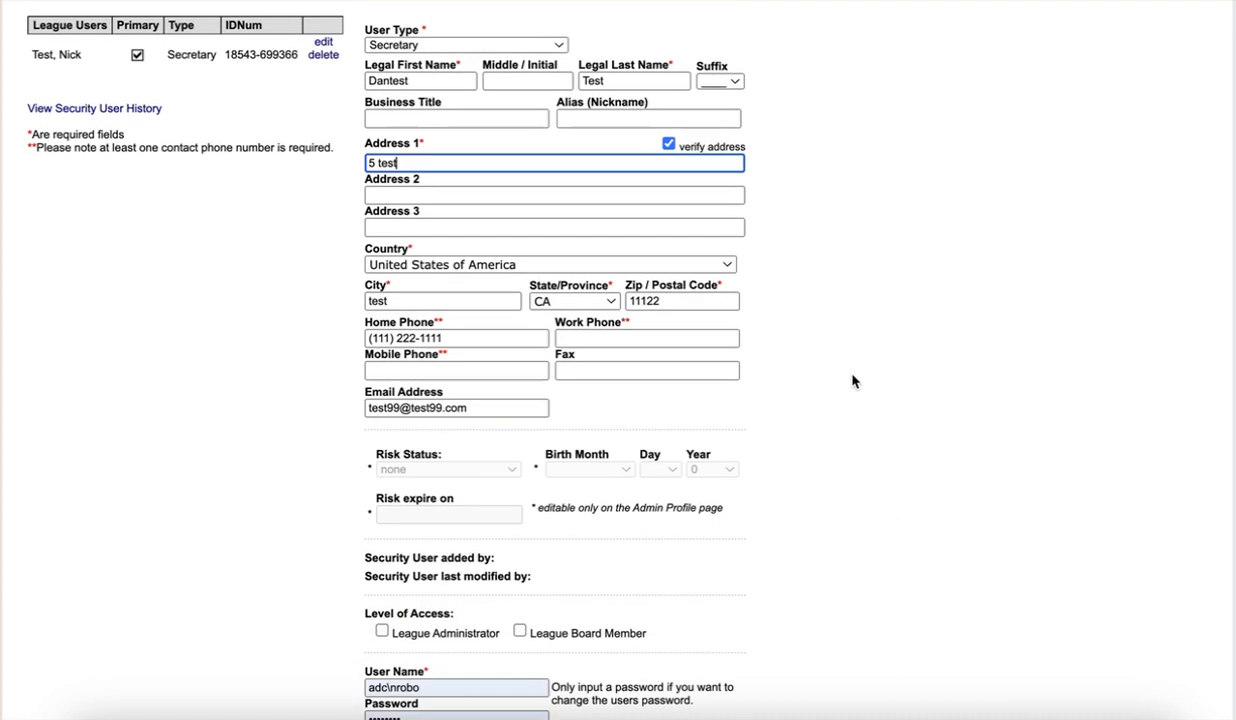
# Grant League Administrator access, replace the user name and password, and save the Secretary
pyautogui.click(382, 442)
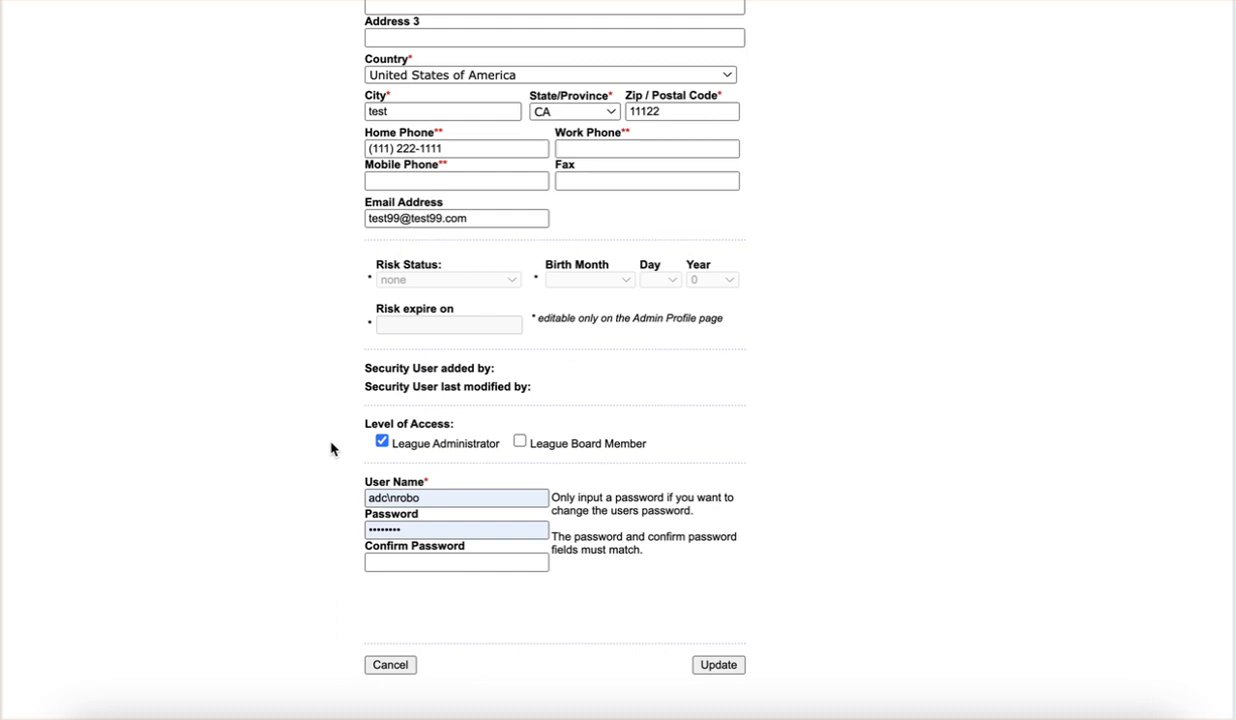
pyautogui.click(391, 497)
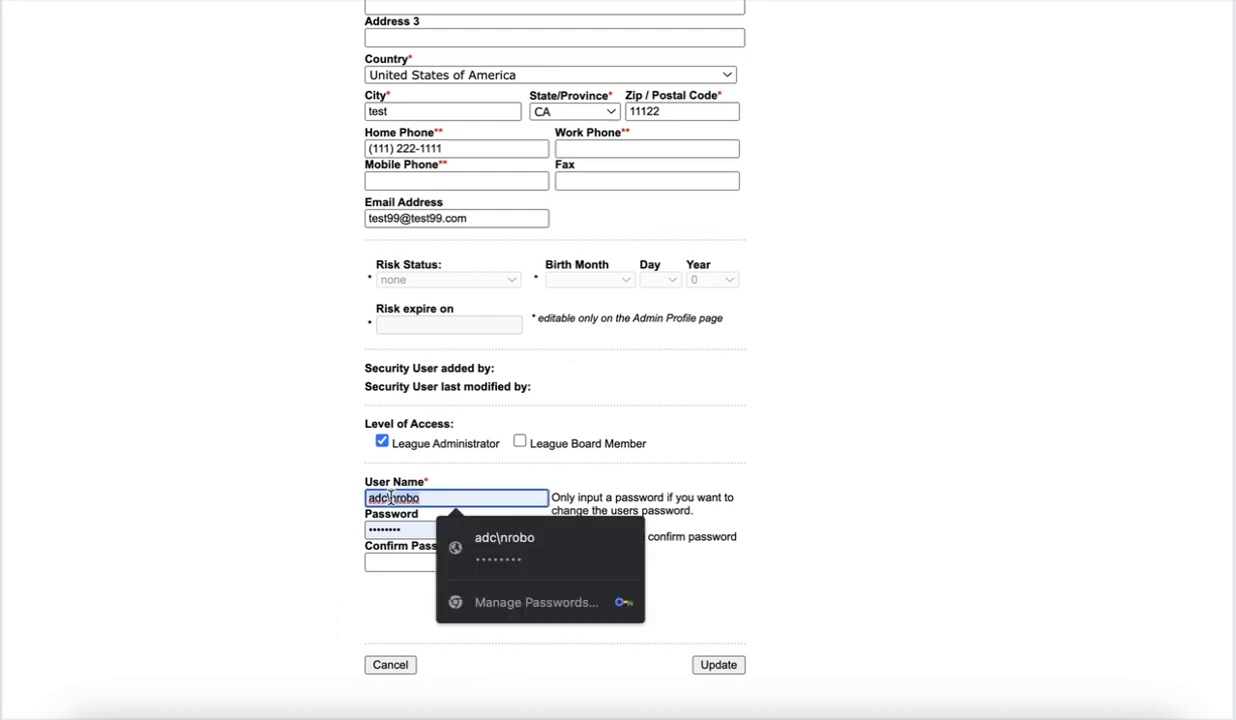
pyautogui.press('BackSpace')
pyautogui.click(391, 530)
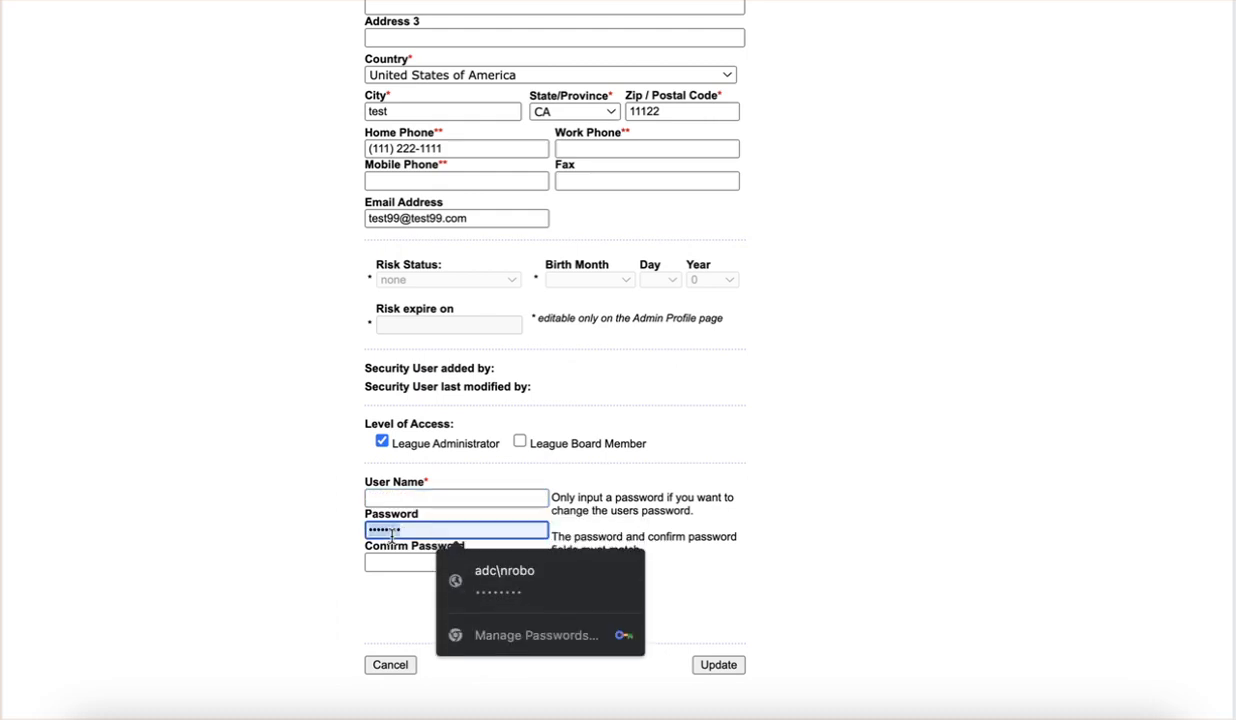
pyautogui.press('BackSpace')
pyautogui.click(400, 498)
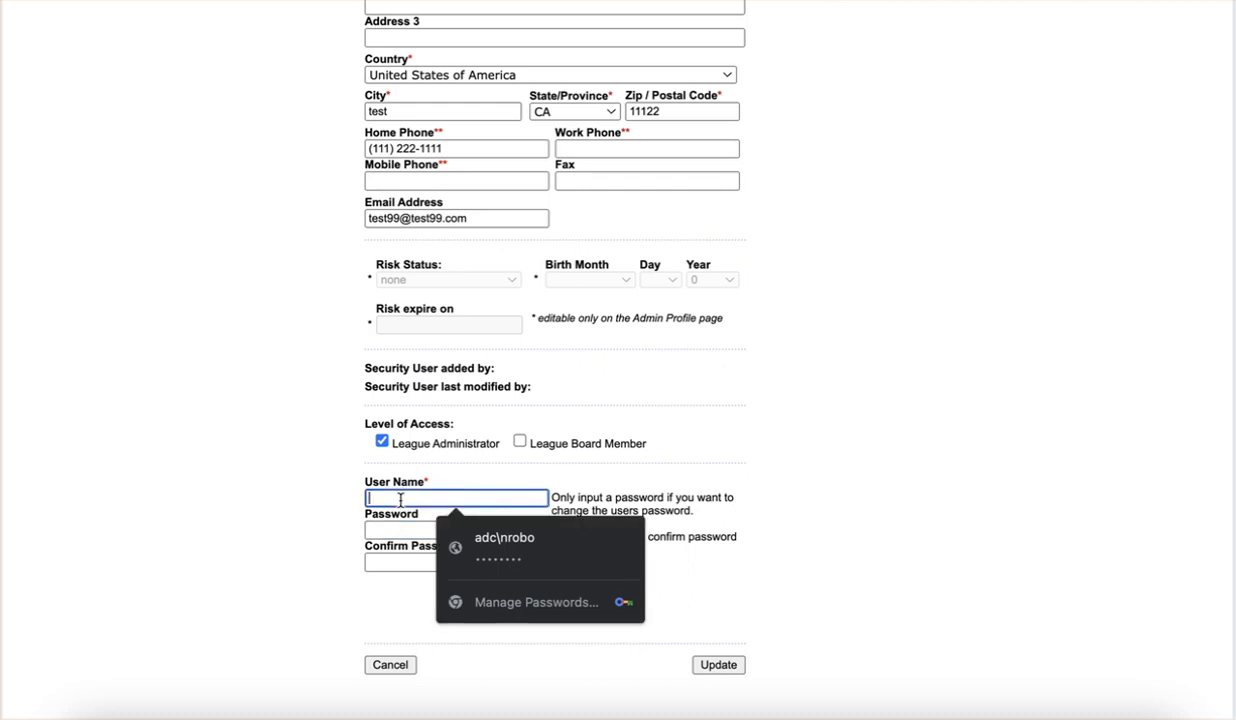
pyautogui.write('testdixie2233')
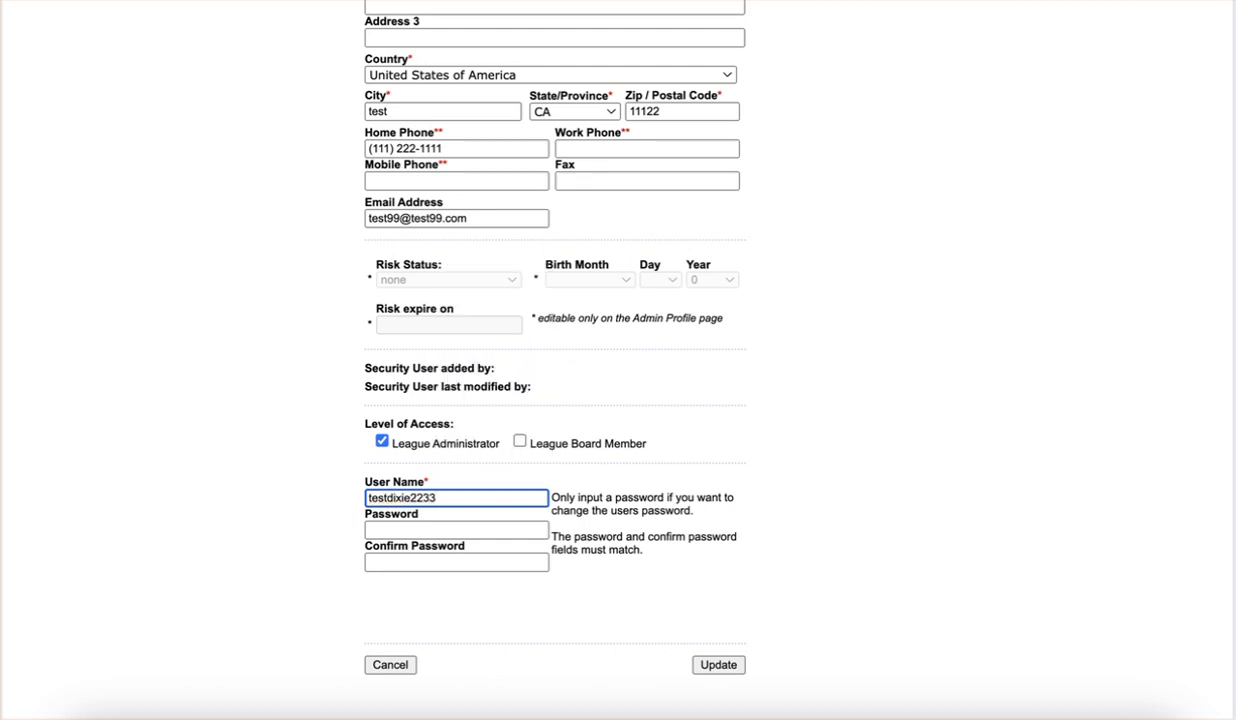
pyautogui.press('Tab')
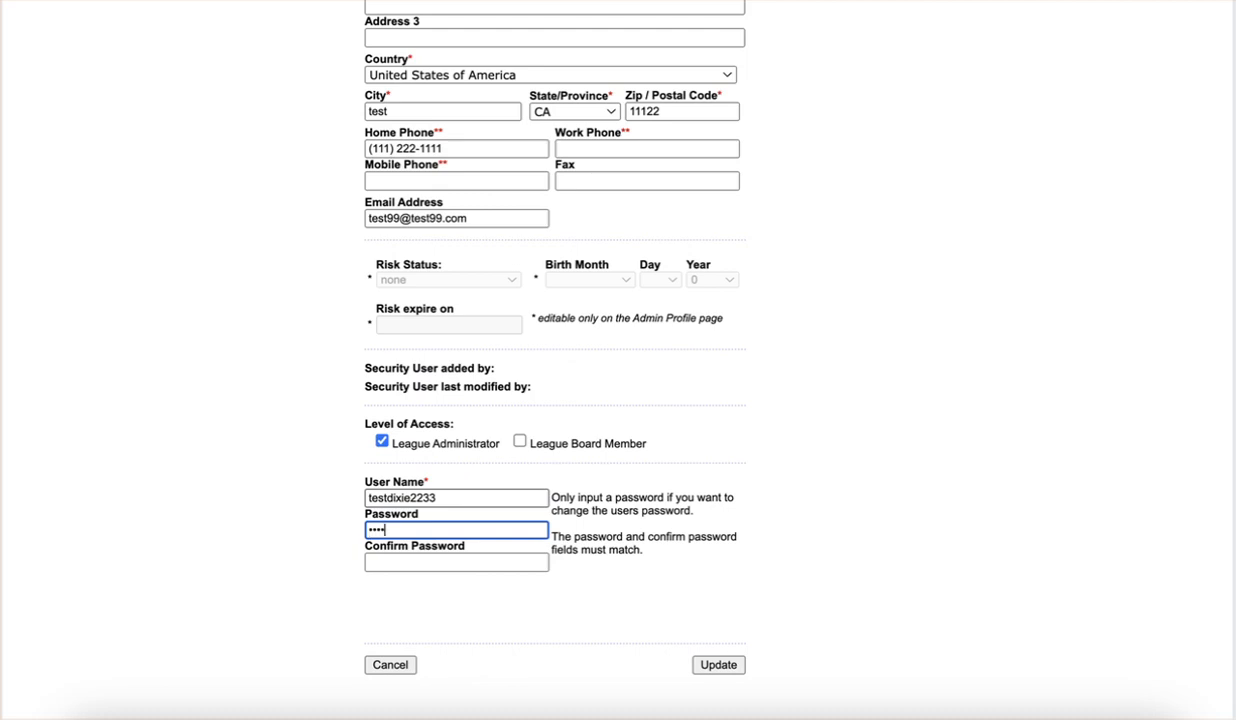
pyautogui.press('Tab')
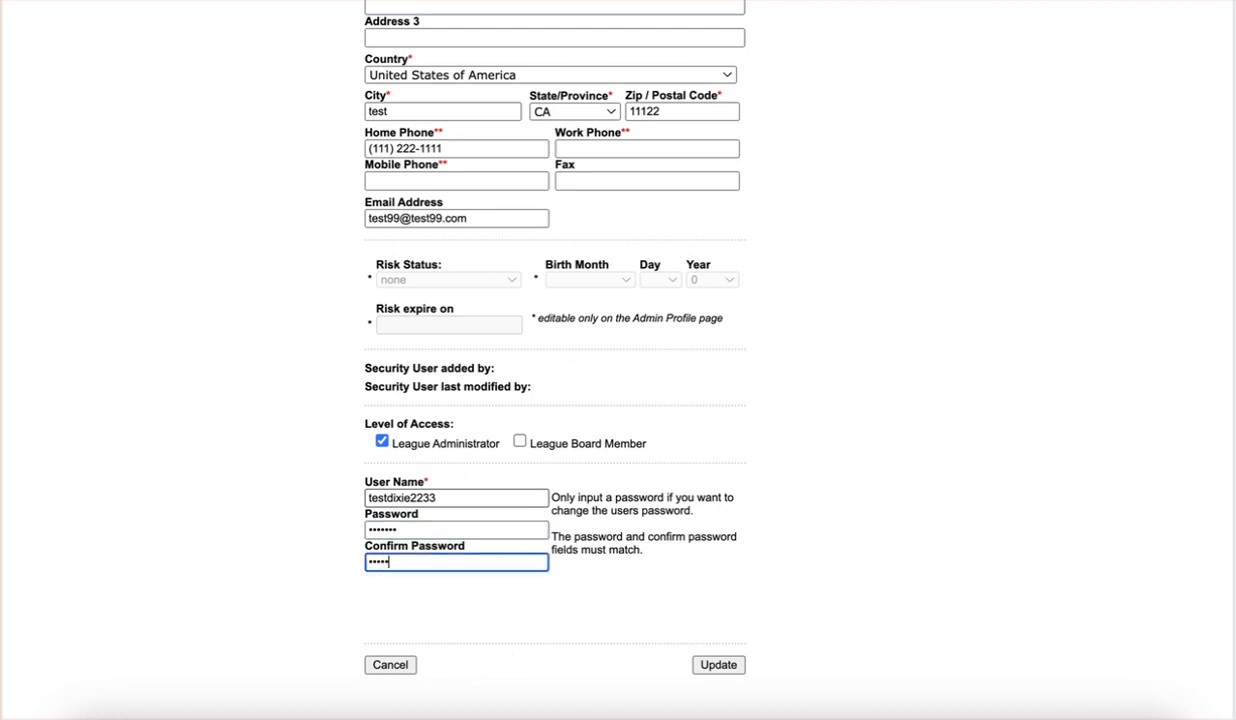
pyautogui.click(714, 667)
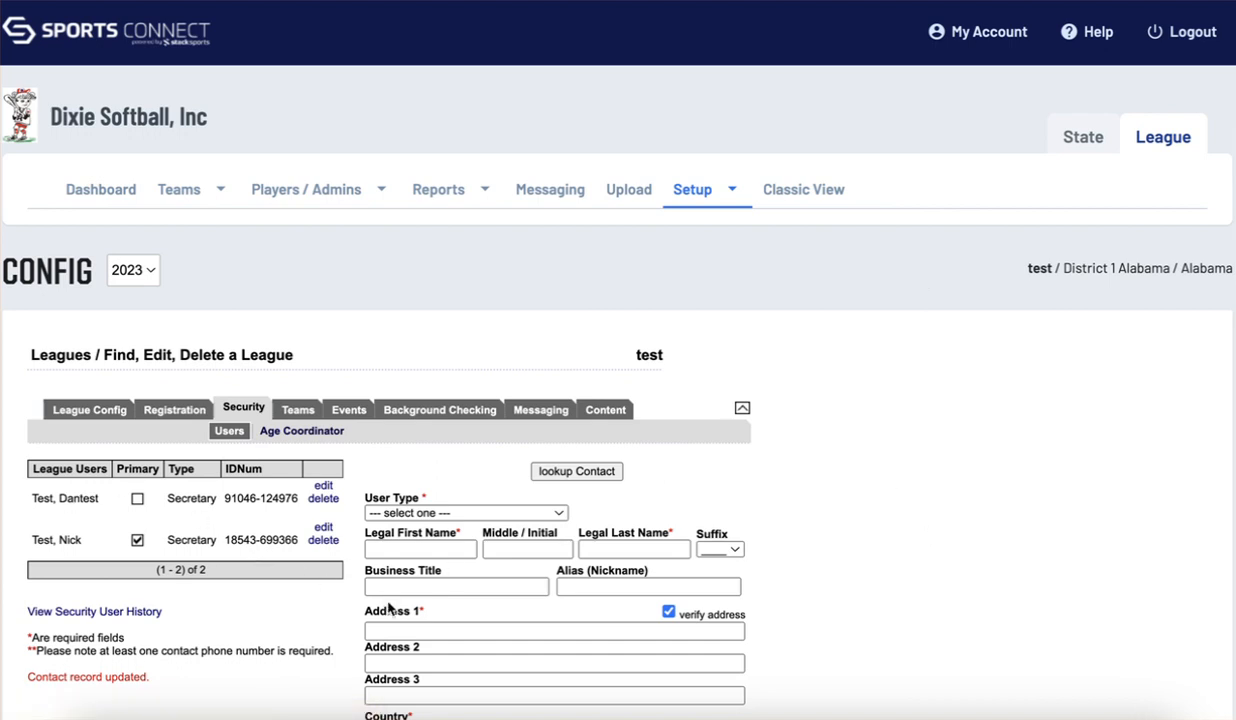
# Mark the new contact as primary and delete the previous Secretary from the league
pyautogui.moveTo(184, 212)
pyautogui.click(137, 503)
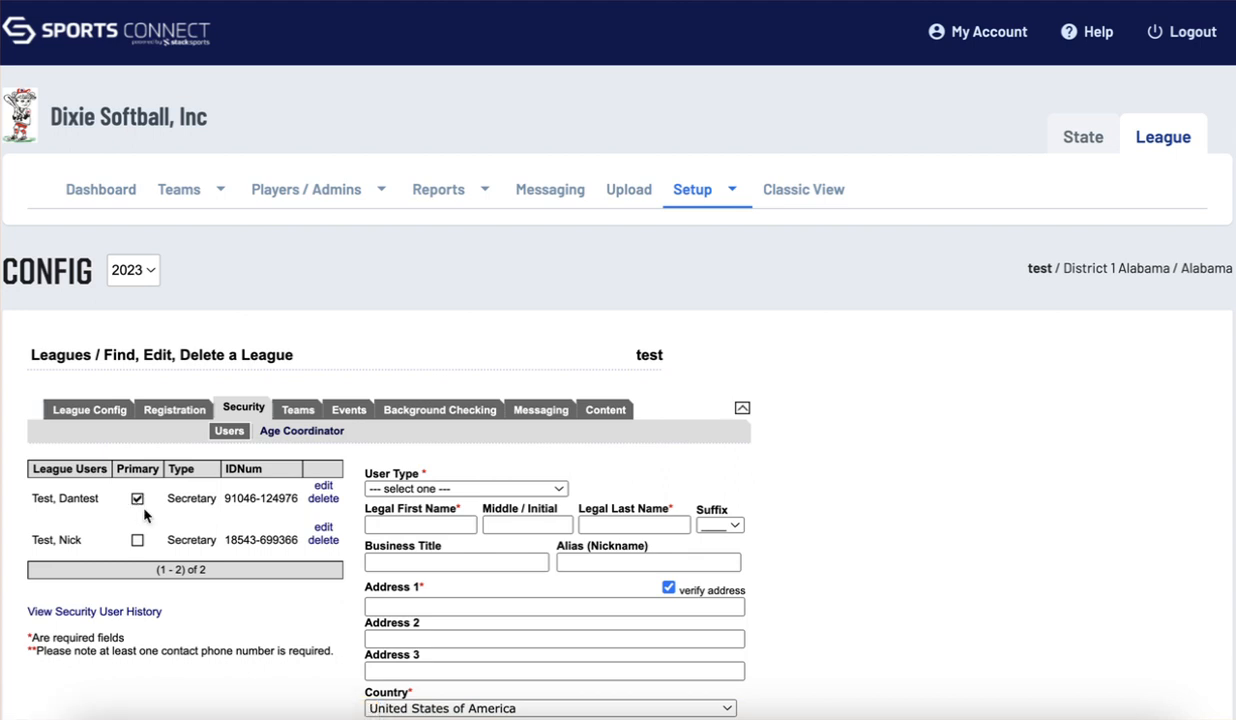
pyautogui.click(323, 540)
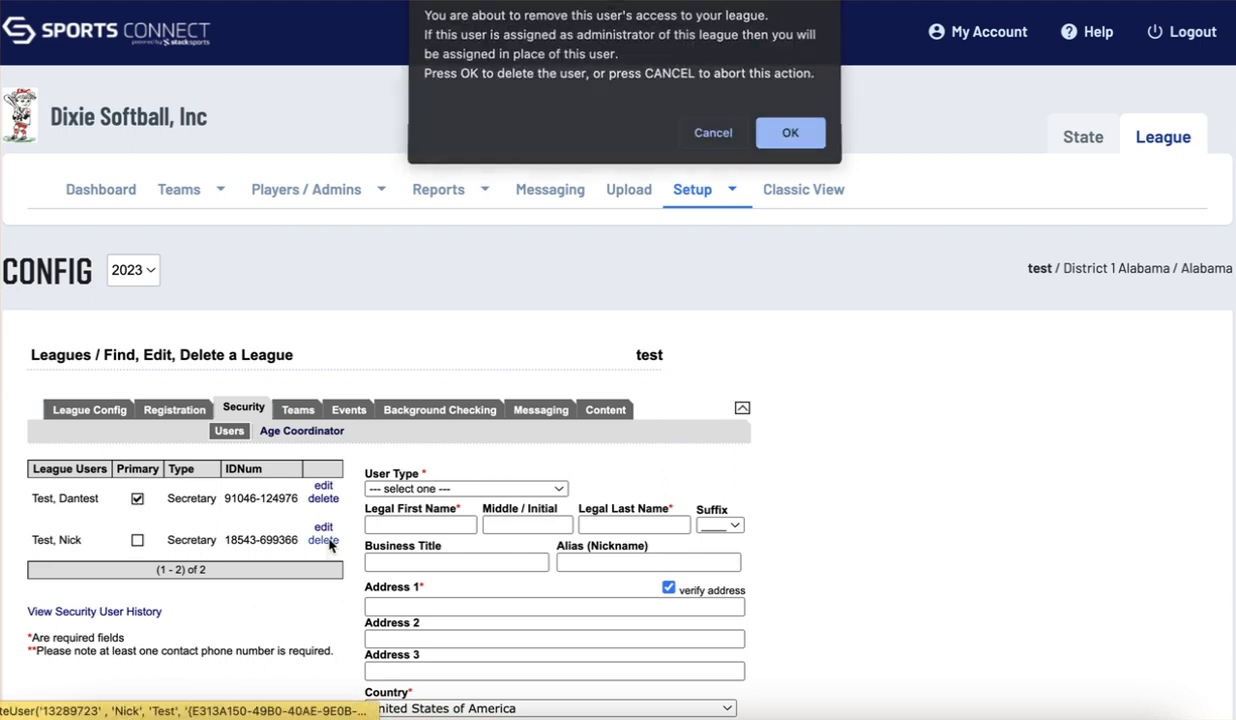
pyautogui.click(790, 135)
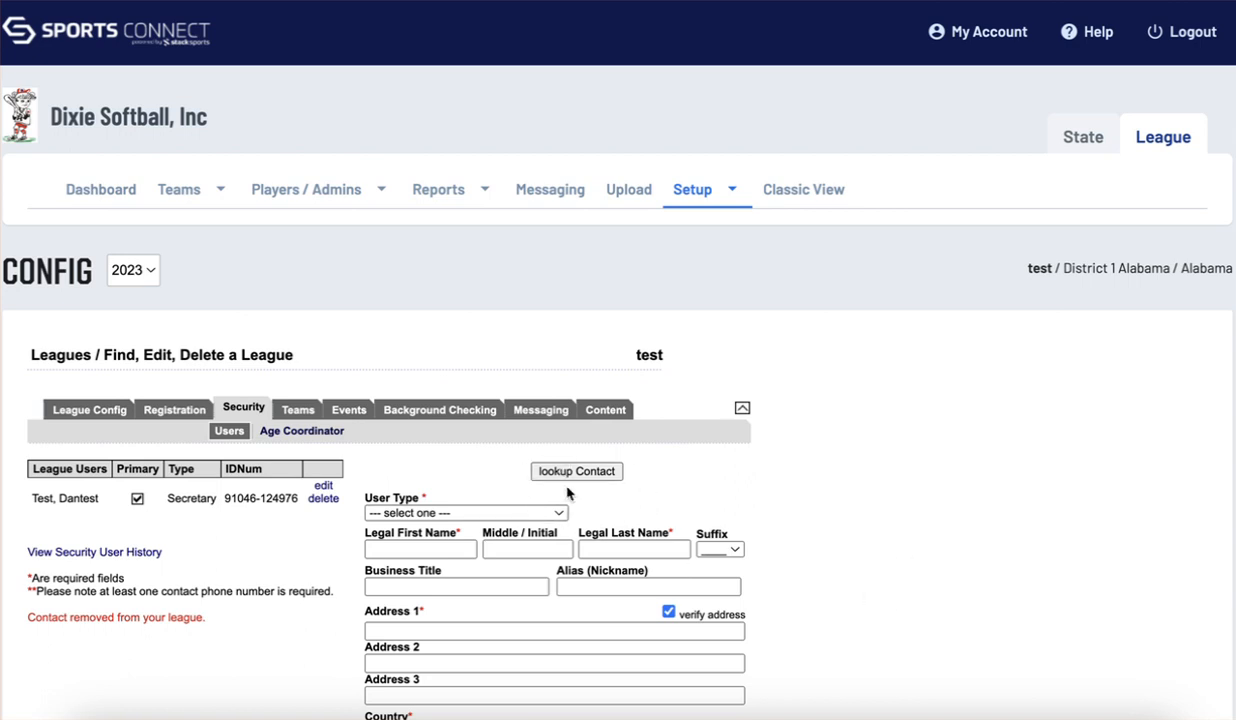
pyautogui.scroll(-1, 860, 486)
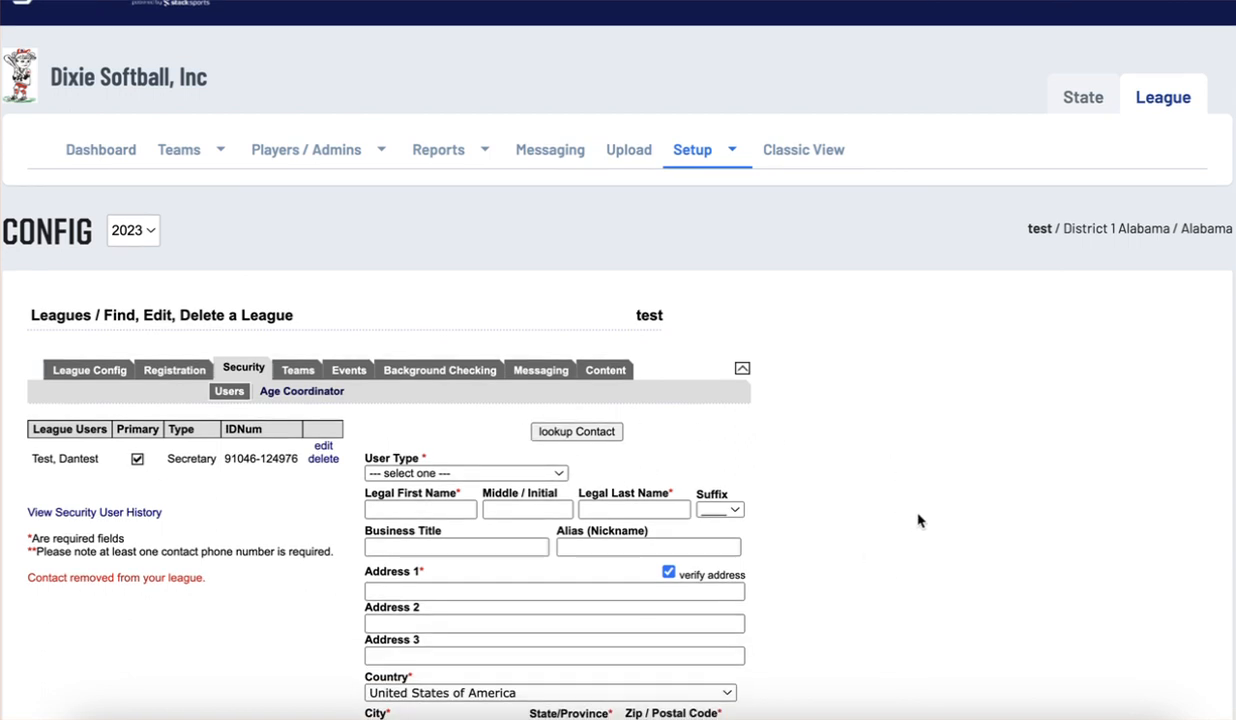
pyautogui.scroll(-4, 485, 476)
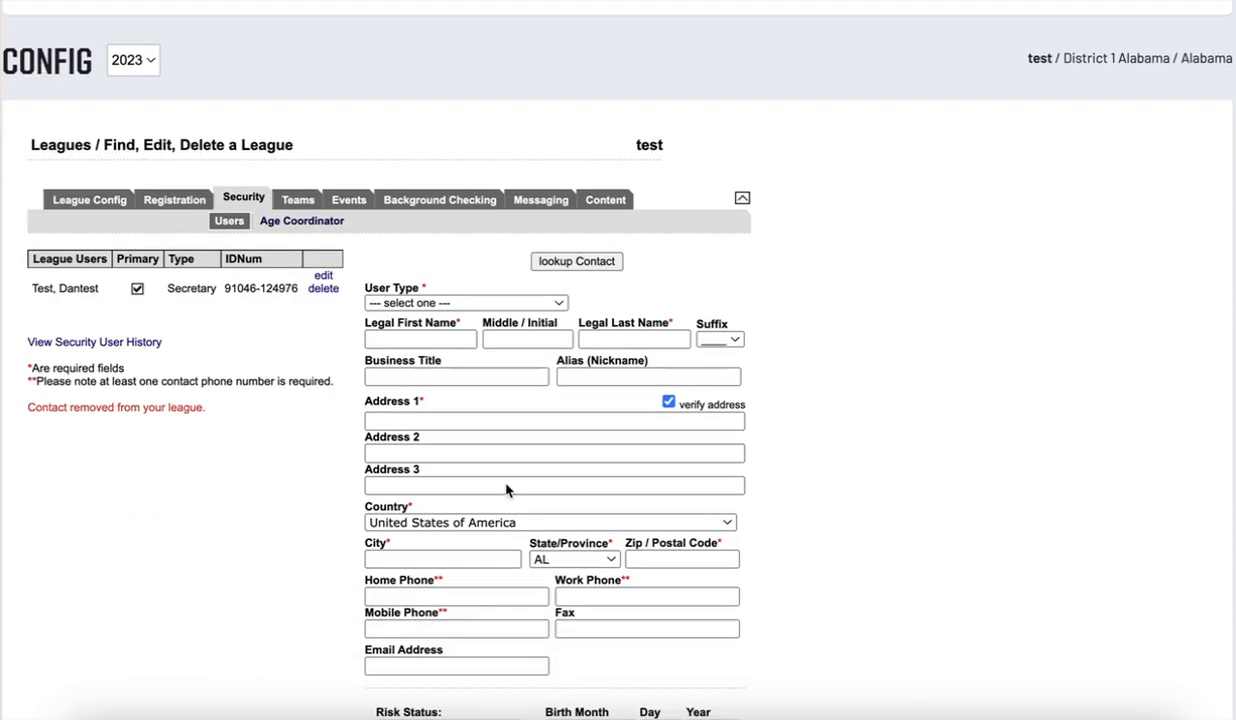
pyautogui.click(478, 305)
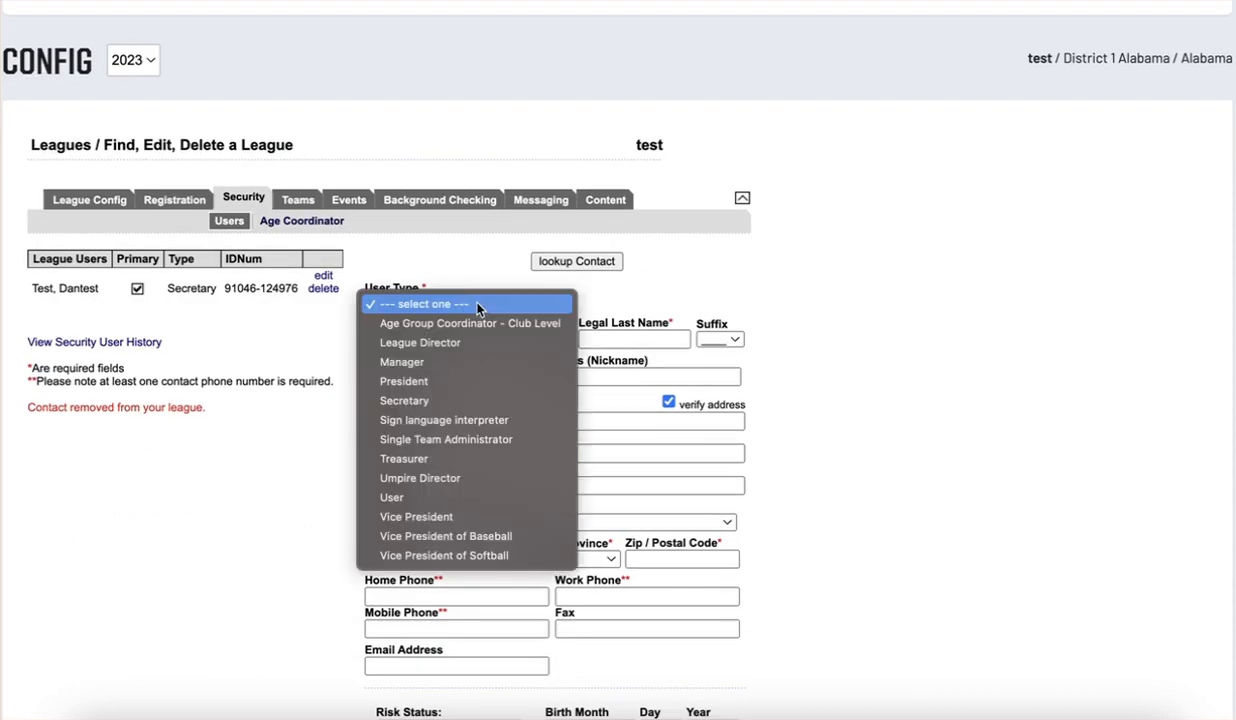
# Set the new user type to President and enter the contact's first and last name
pyautogui.click(464, 379)
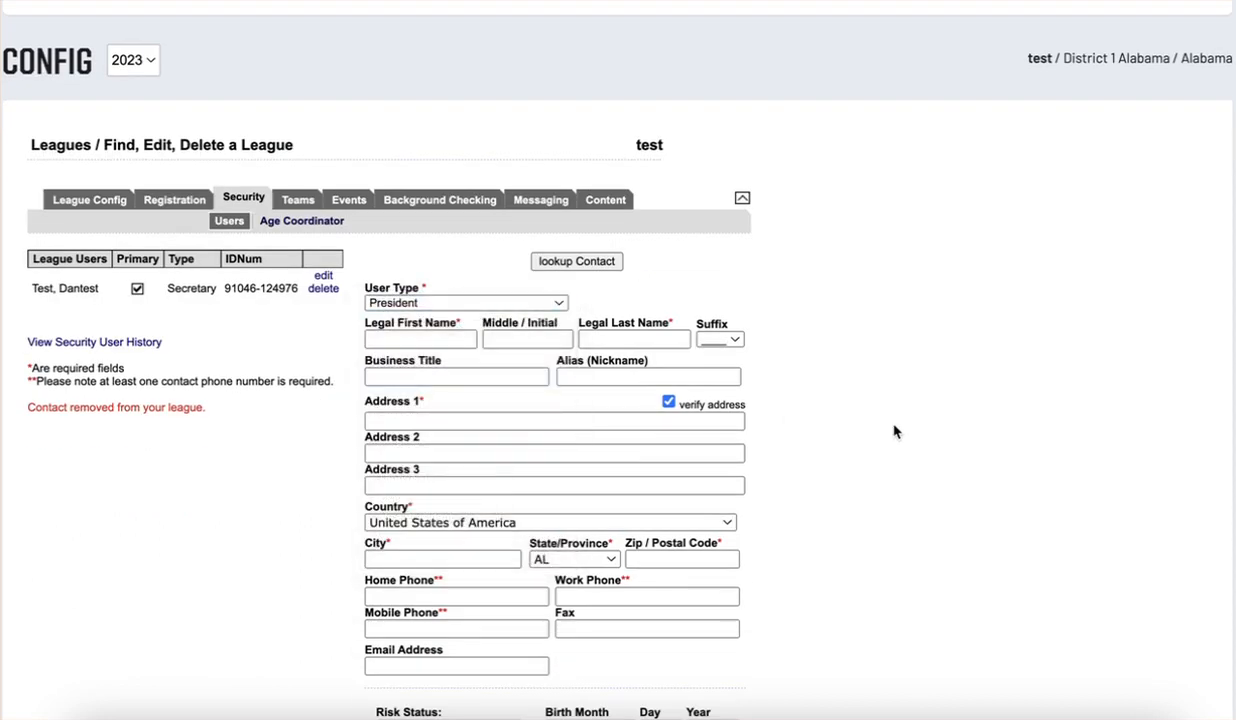
pyautogui.click(420, 338)
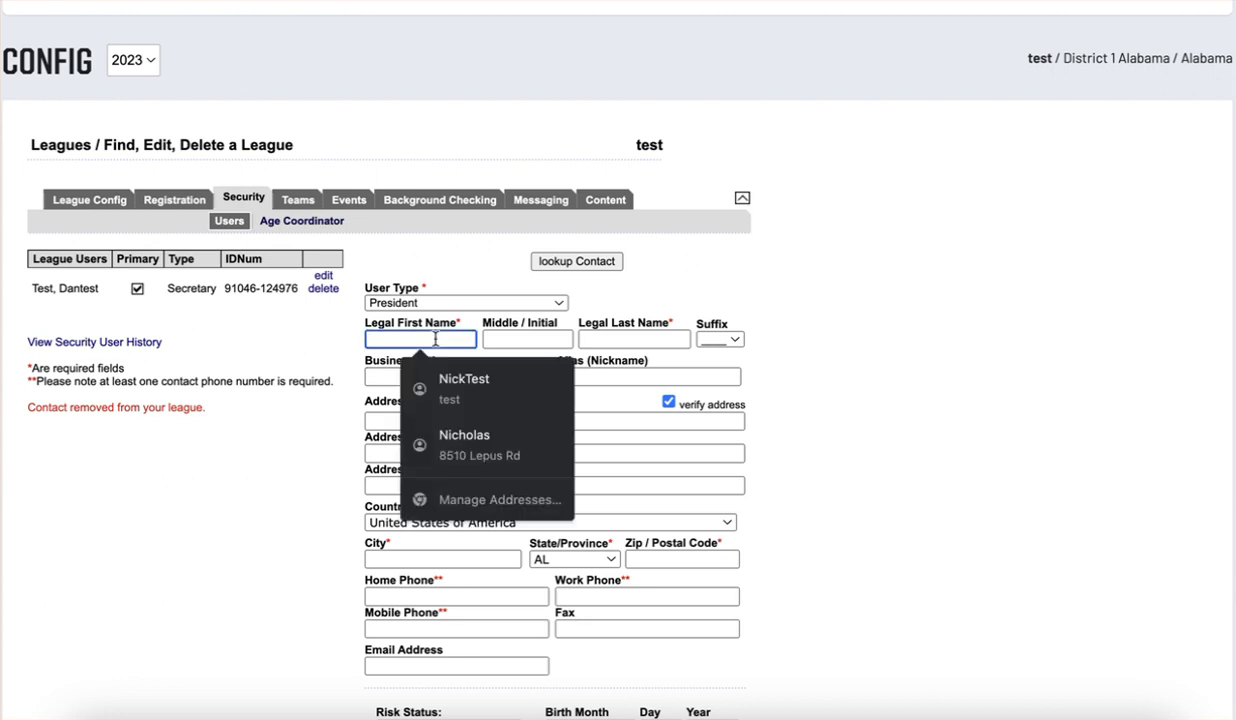
pyautogui.write('Nick')
pyautogui.press('Tab')
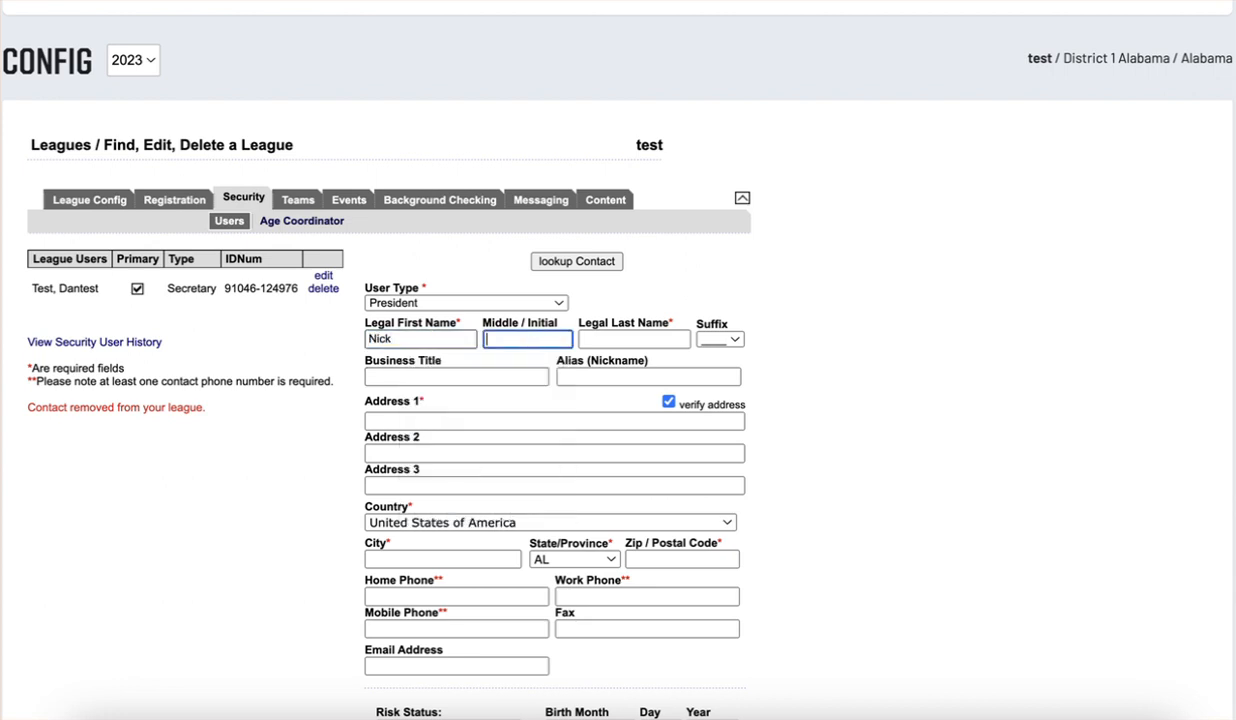
pyautogui.press('Tab')
pyautogui.write('R')
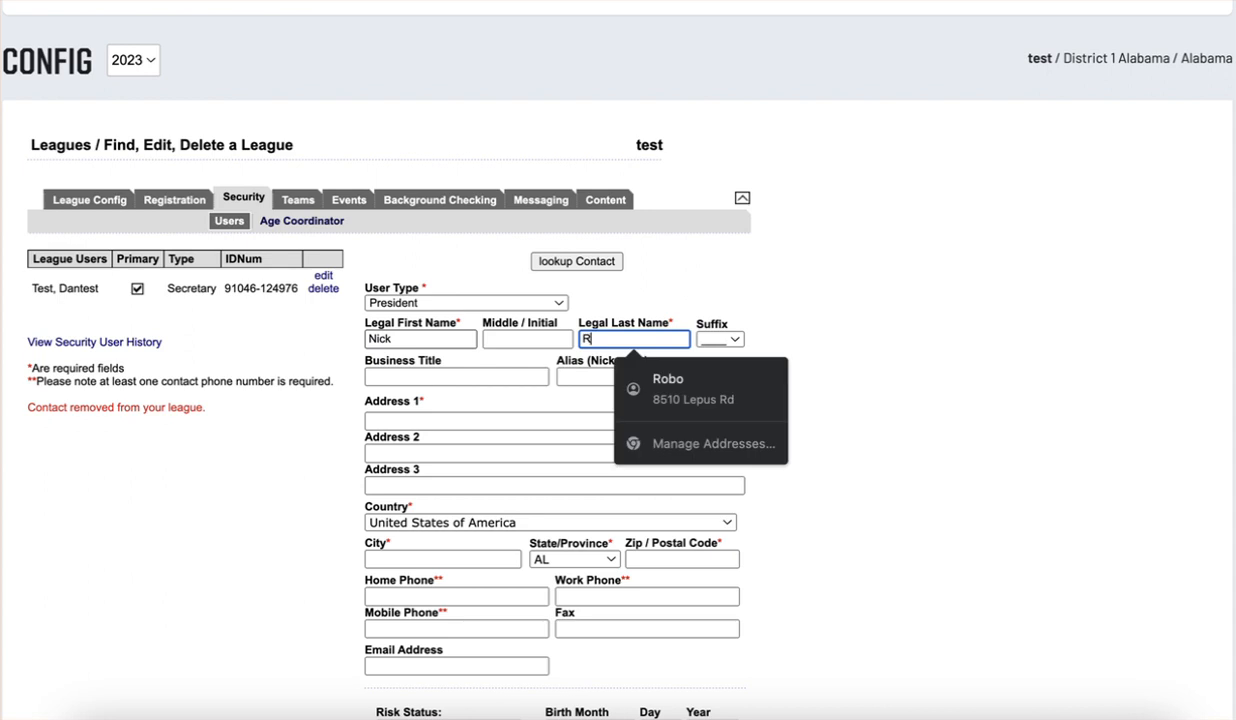
pyautogui.press('BackSpace')
pyautogui.write('President')
# Fill in the contact's address line, city, zip code and home phone
pyautogui.click(502, 421)
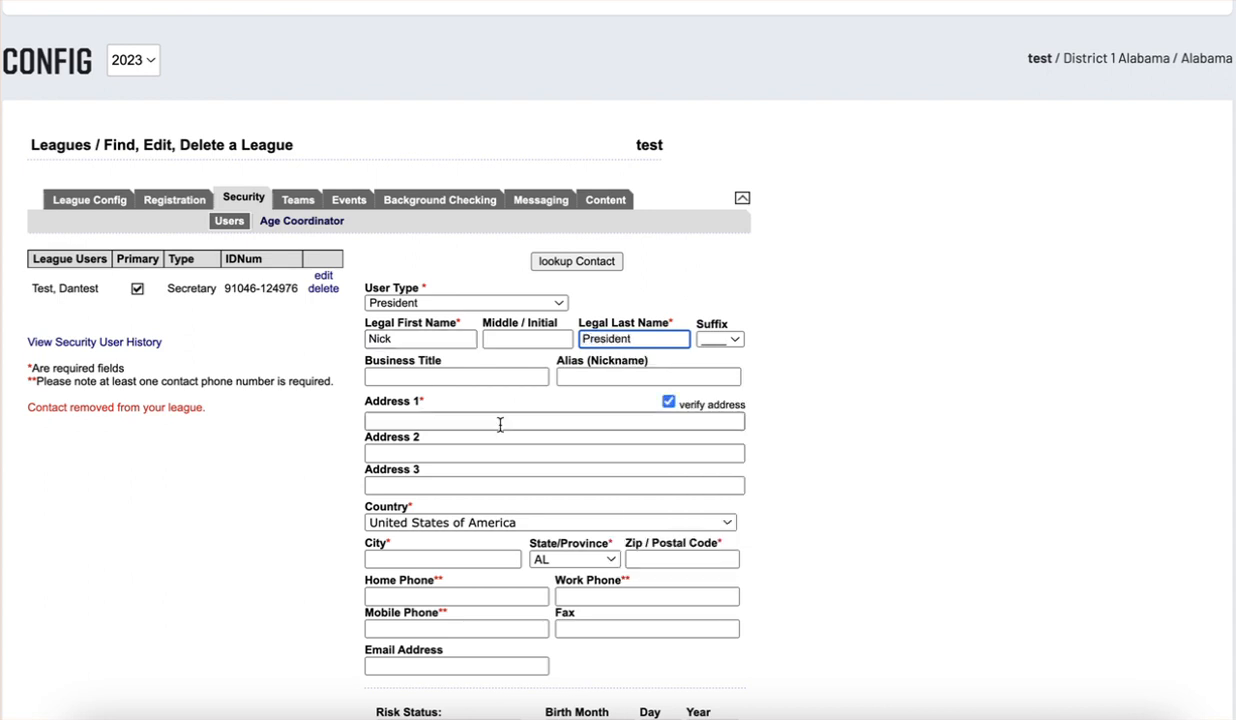
pyautogui.write('update')
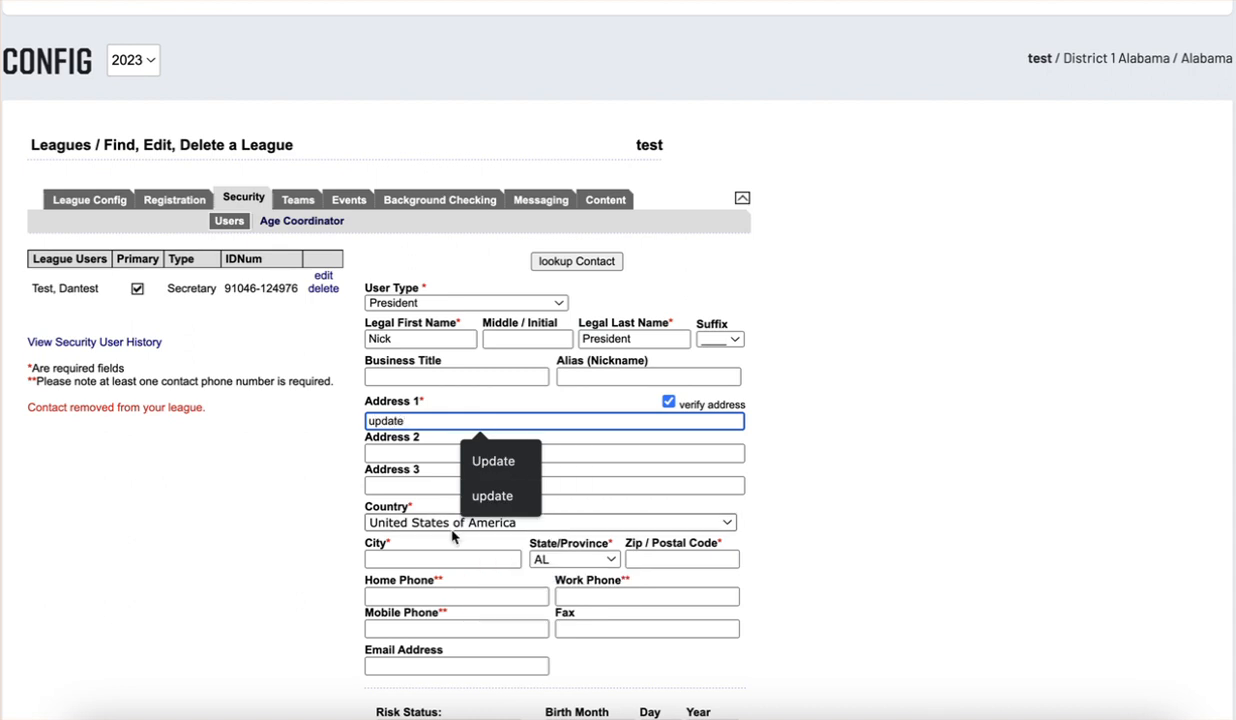
pyautogui.click(434, 560)
pyautogui.write('update')
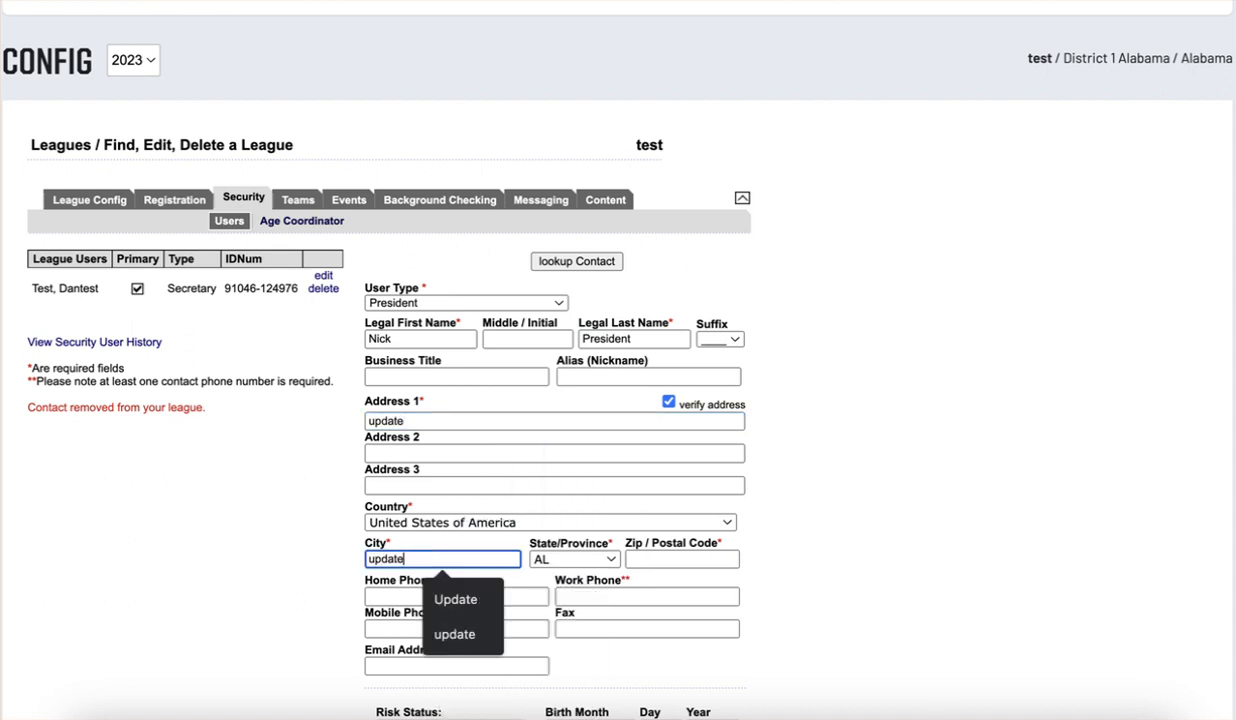
pyautogui.click(656, 560)
pyautogui.write('12345')
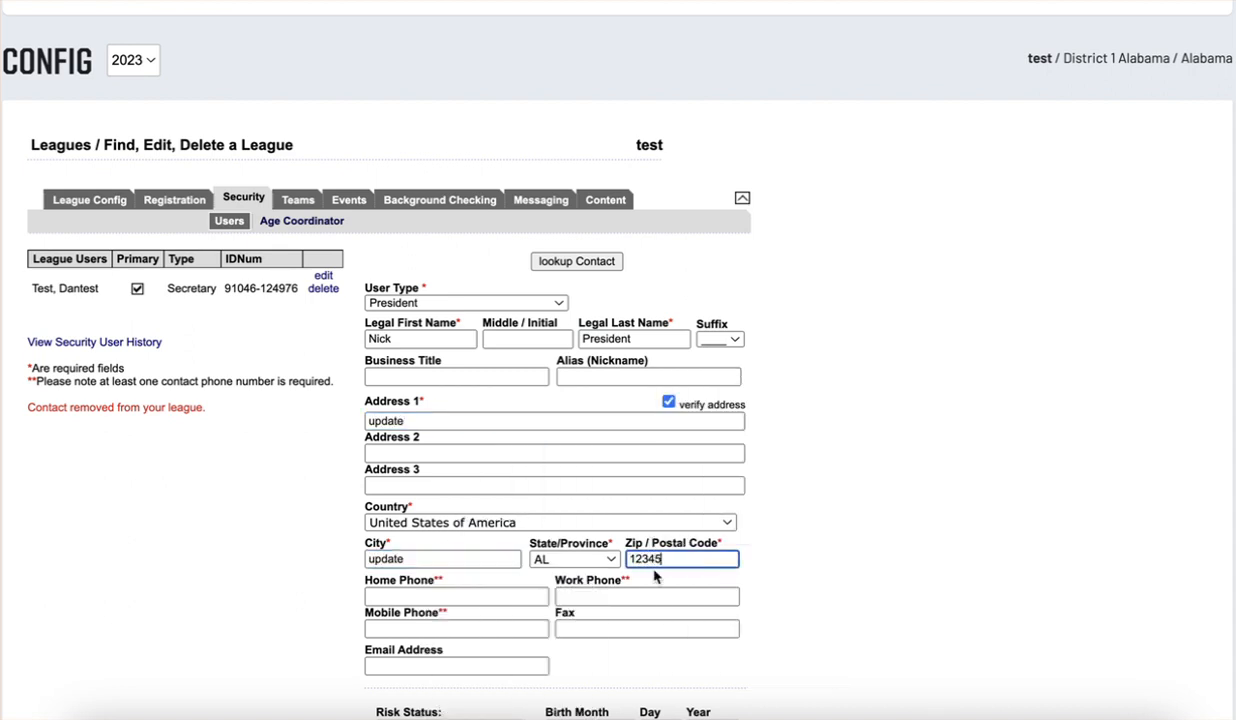
pyautogui.click(456, 597)
pyautogui.write('11111111')
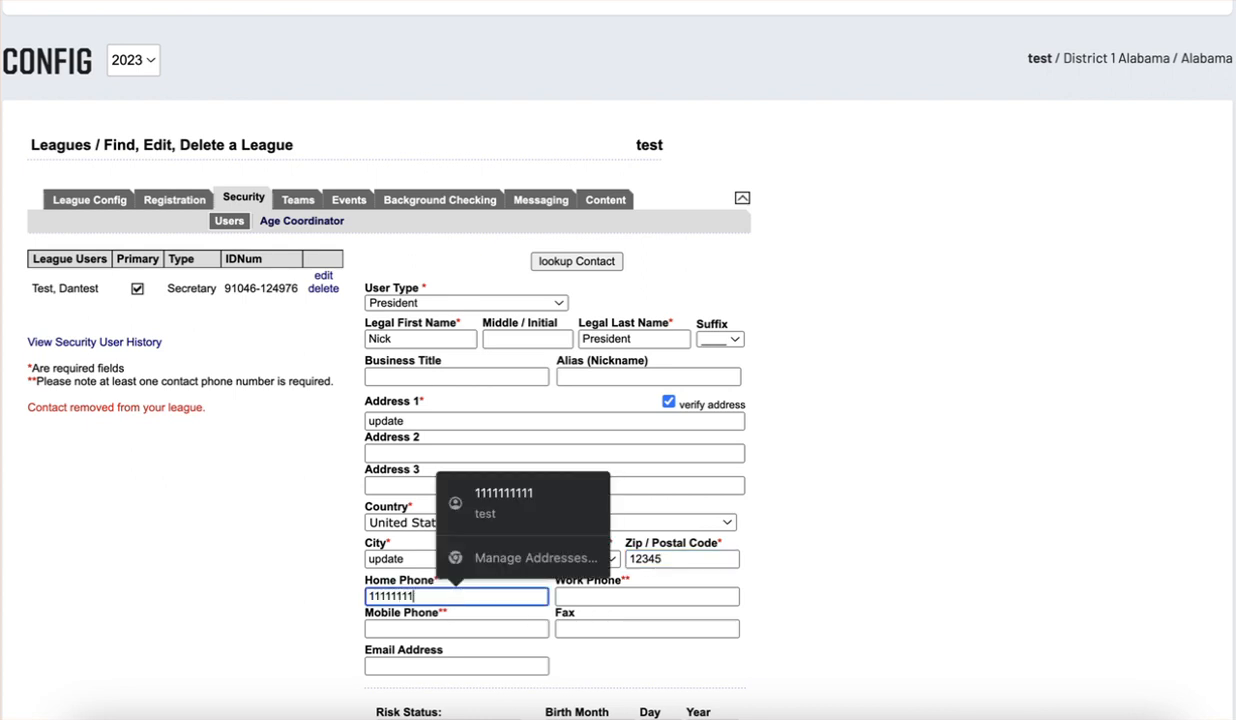
pyautogui.write('11')
pyautogui.scroll(-4, 465, 600)
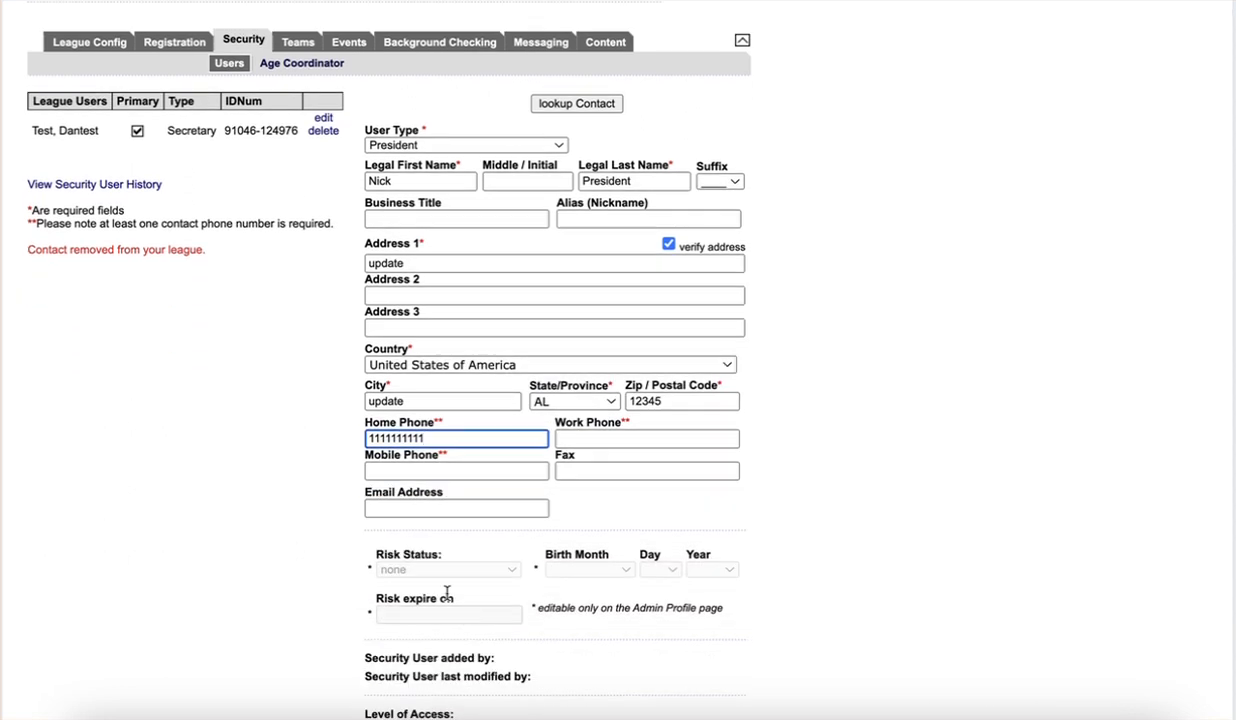
# Leave the e-mail field blank and grant League Administrator access
pyautogui.click(456, 322)
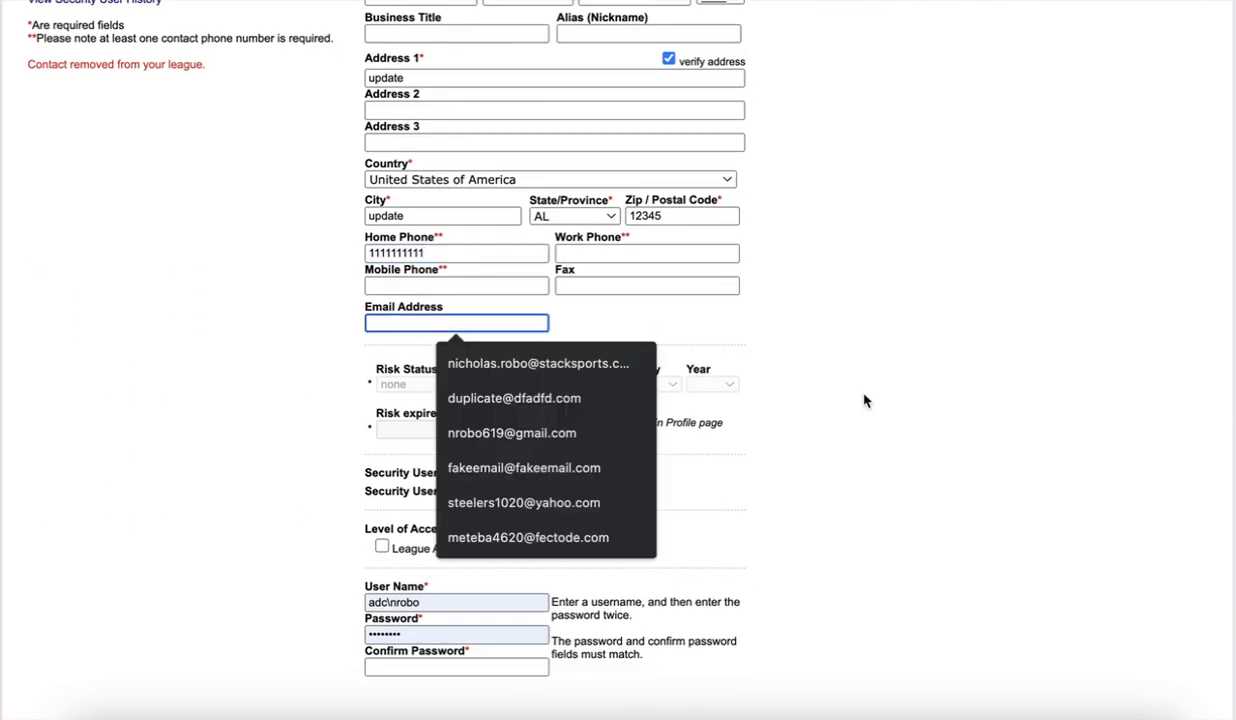
pyautogui.click(858, 530)
pyautogui.scroll(-1, 765, 541)
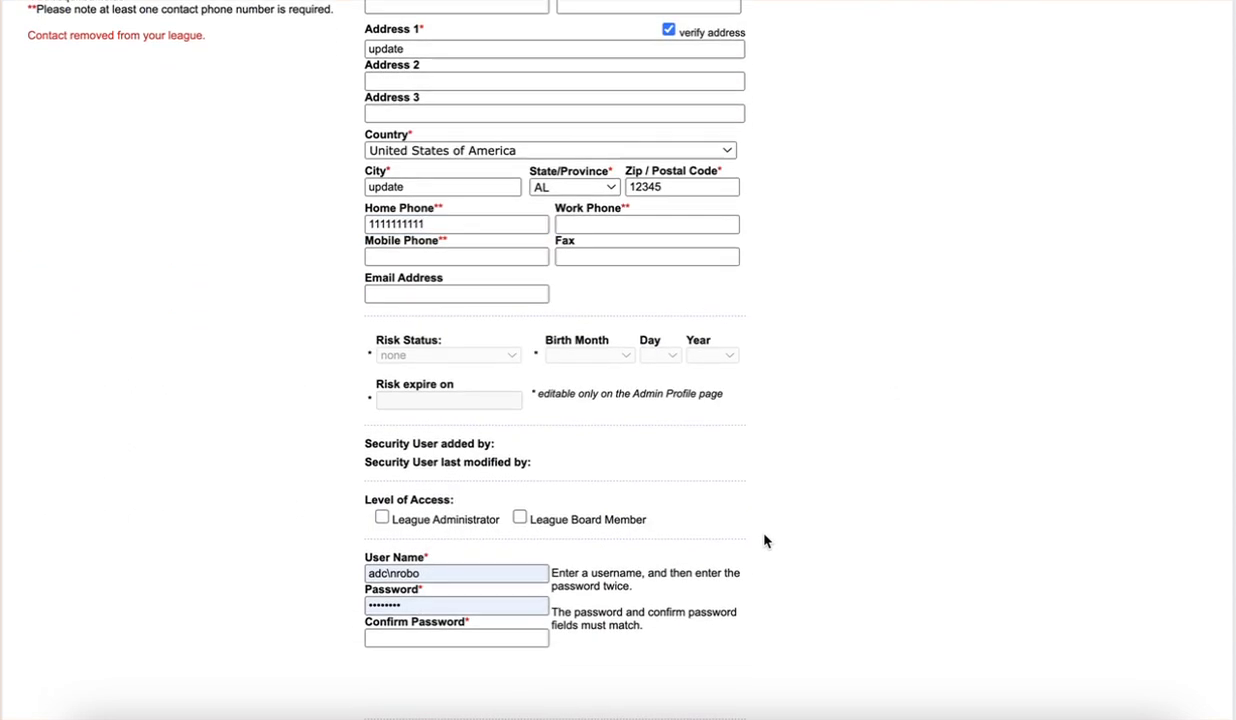
pyautogui.click(382, 519)
# Replace the prefilled user name with a new one and enter the password and confirmation
pyautogui.click(415, 574)
pyautogui.press('super+a')
pyautogui.press('BackSpace')
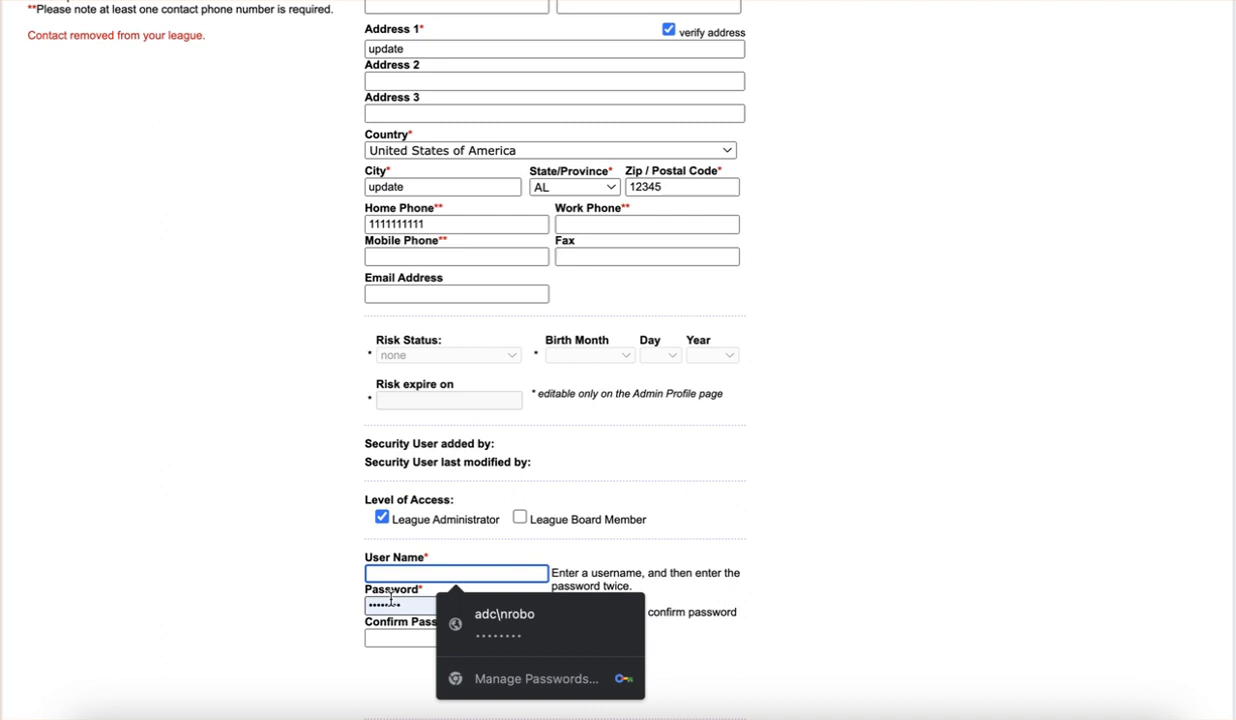
pyautogui.click(397, 575)
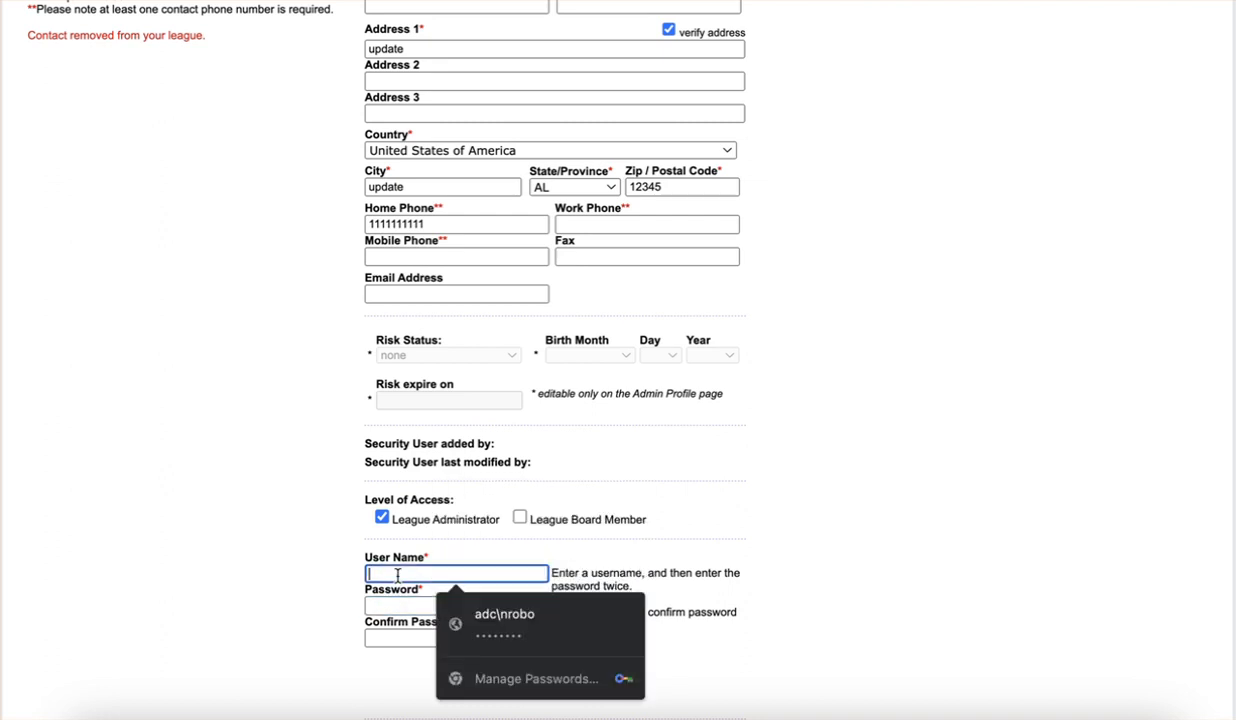
pyautogui.write('Dixietest')
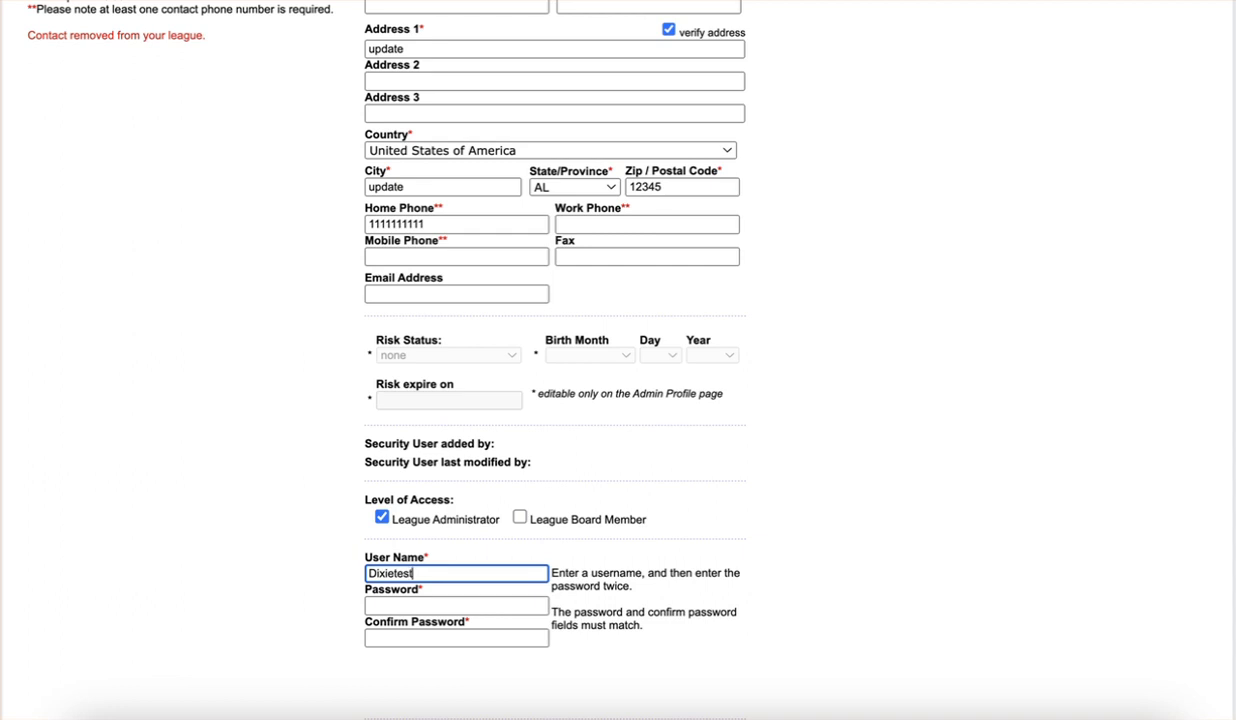
pyautogui.write('5577')
pyautogui.click(458, 605)
pyautogui.write('p')
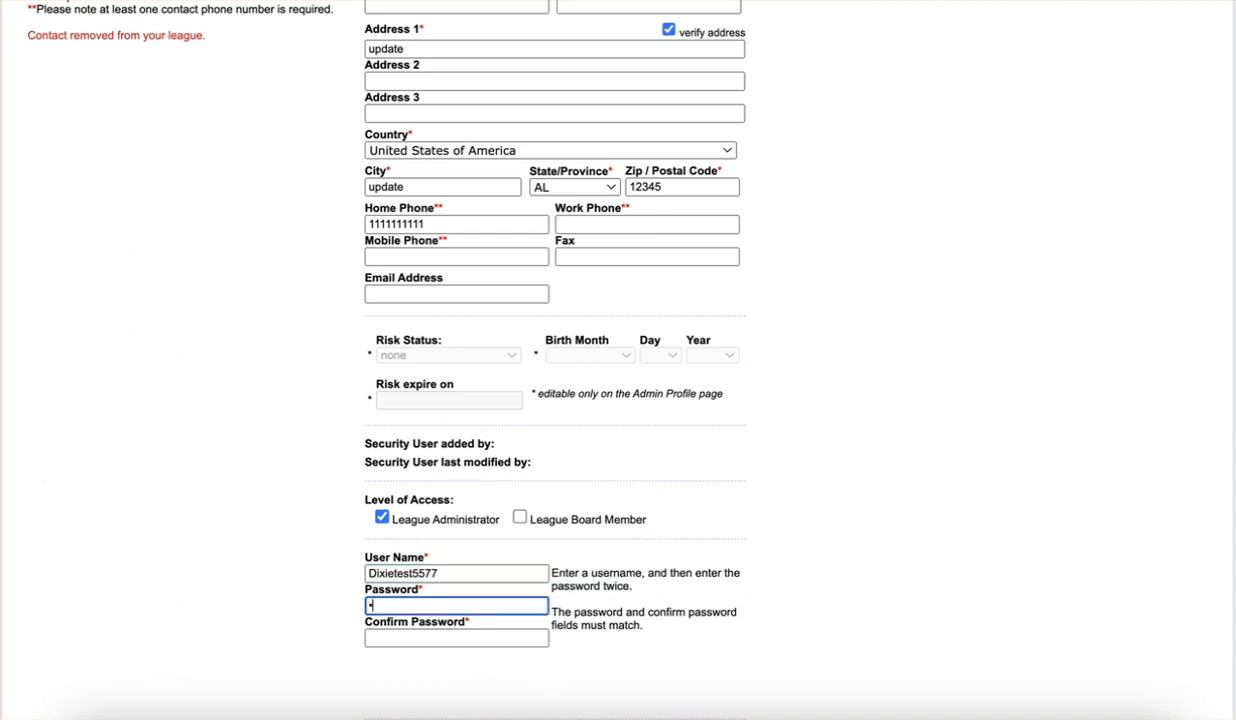
pyautogui.press('Tab')
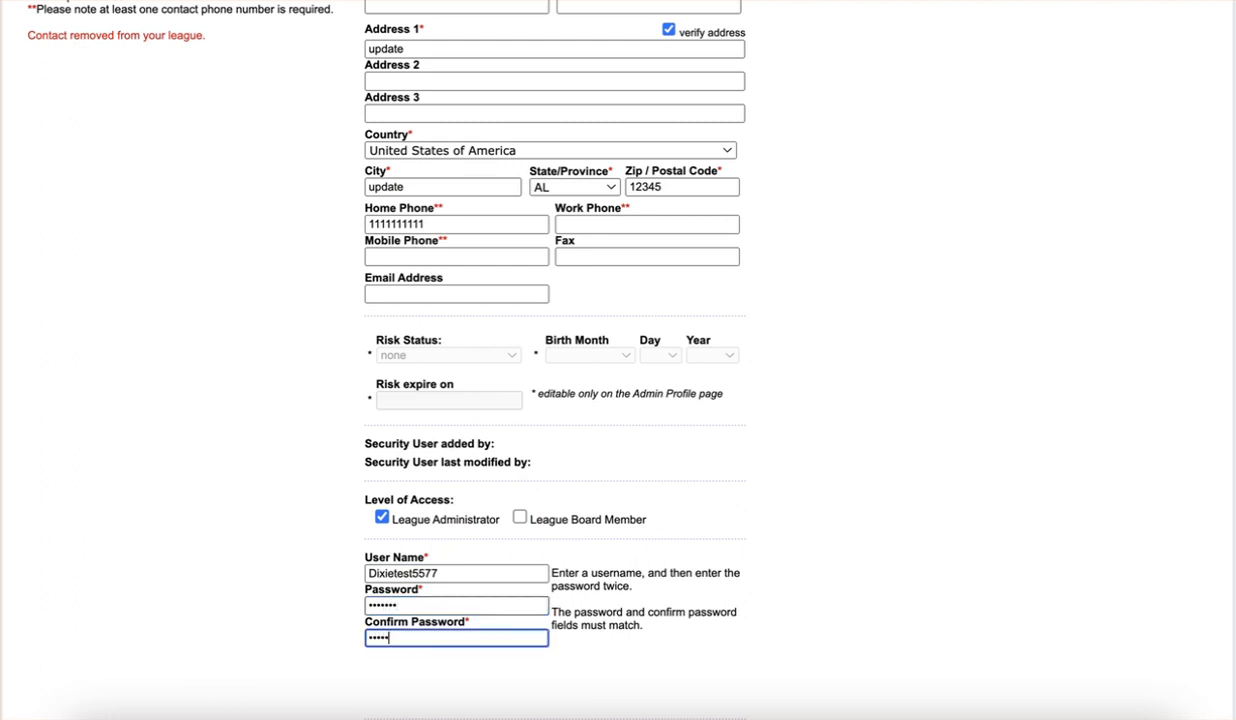
pyautogui.scroll(-2, 760, 640)
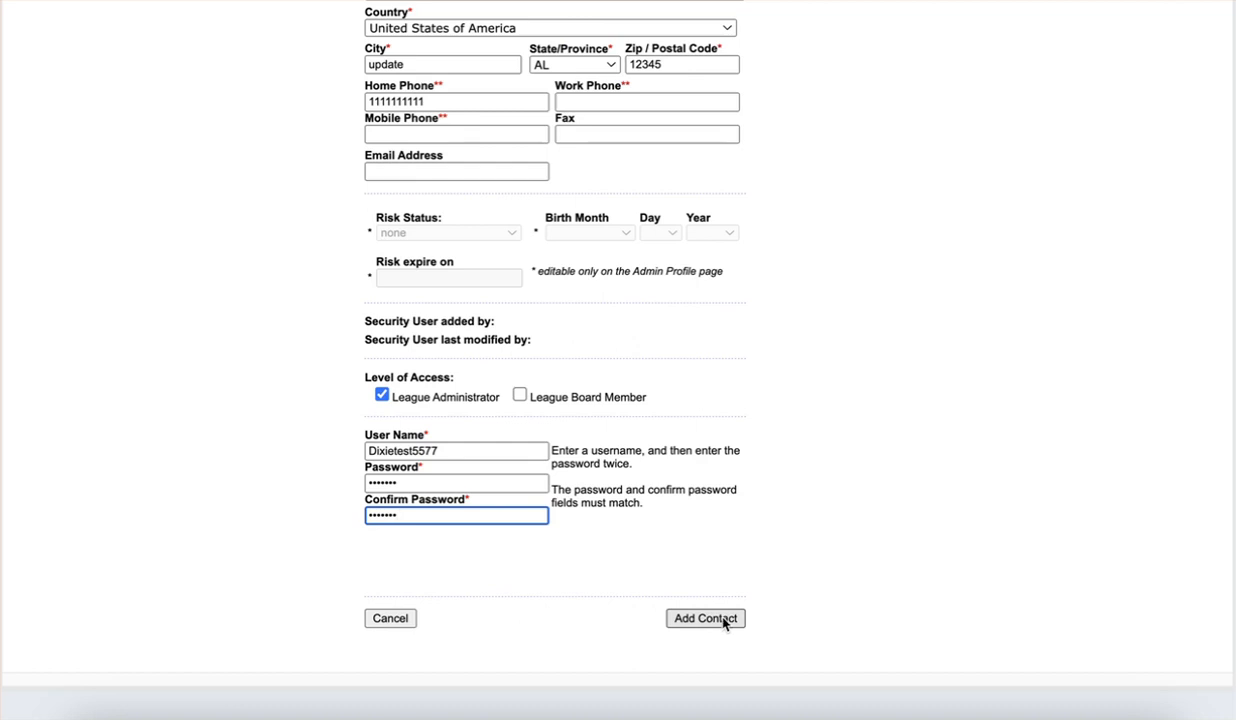
# Save the President contact with Add Contact and check the two-user list
pyautogui.click(723, 620)
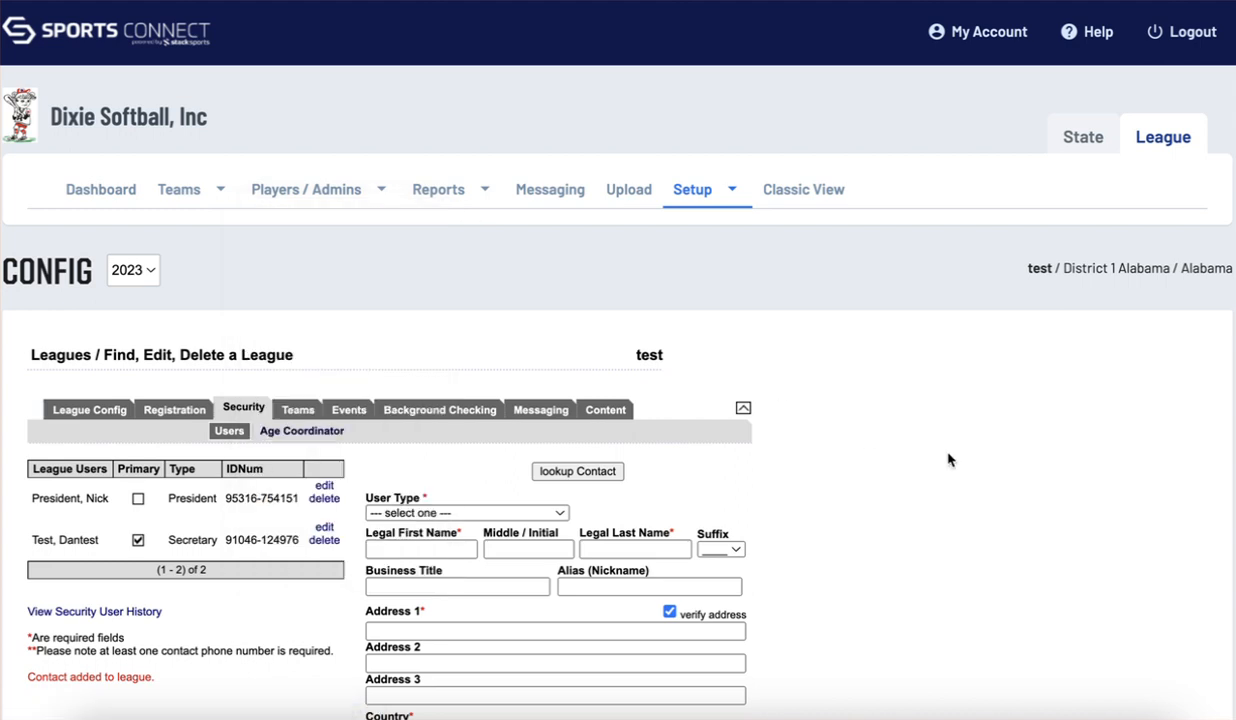
pyautogui.scroll(-1, 948, 456)
pyautogui.scroll(1, 948, 456)
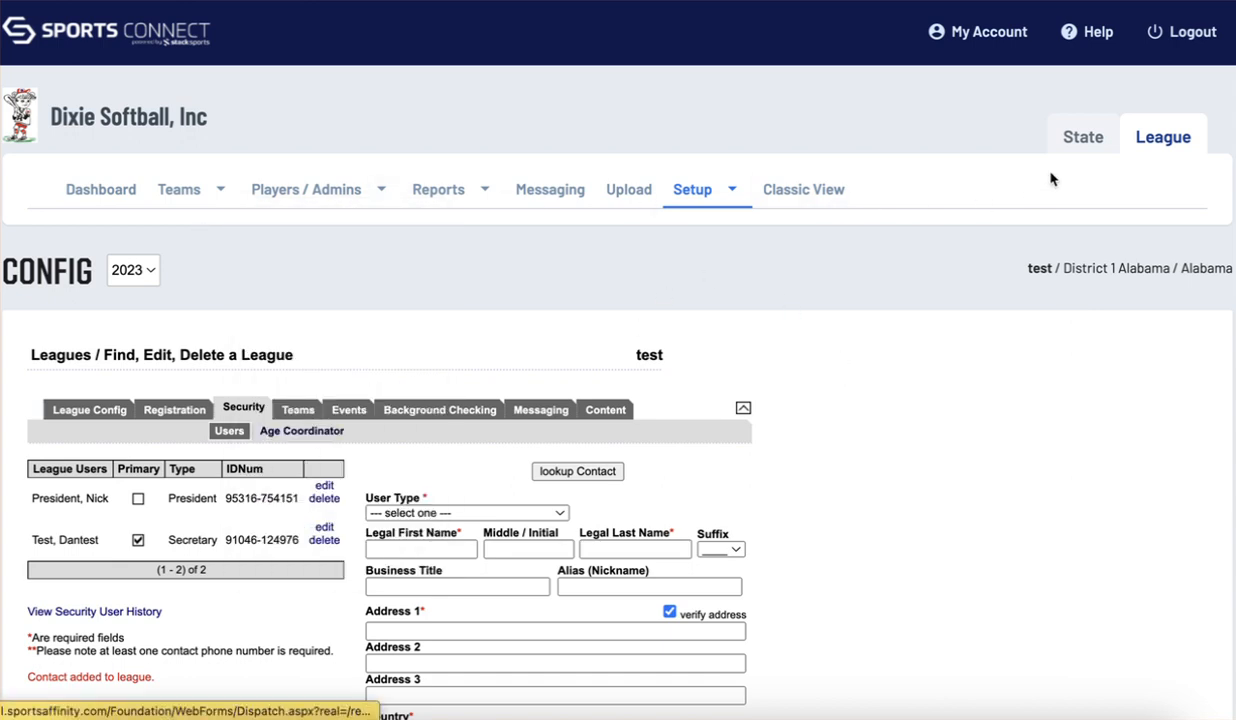
pyautogui.click(1160, 140)
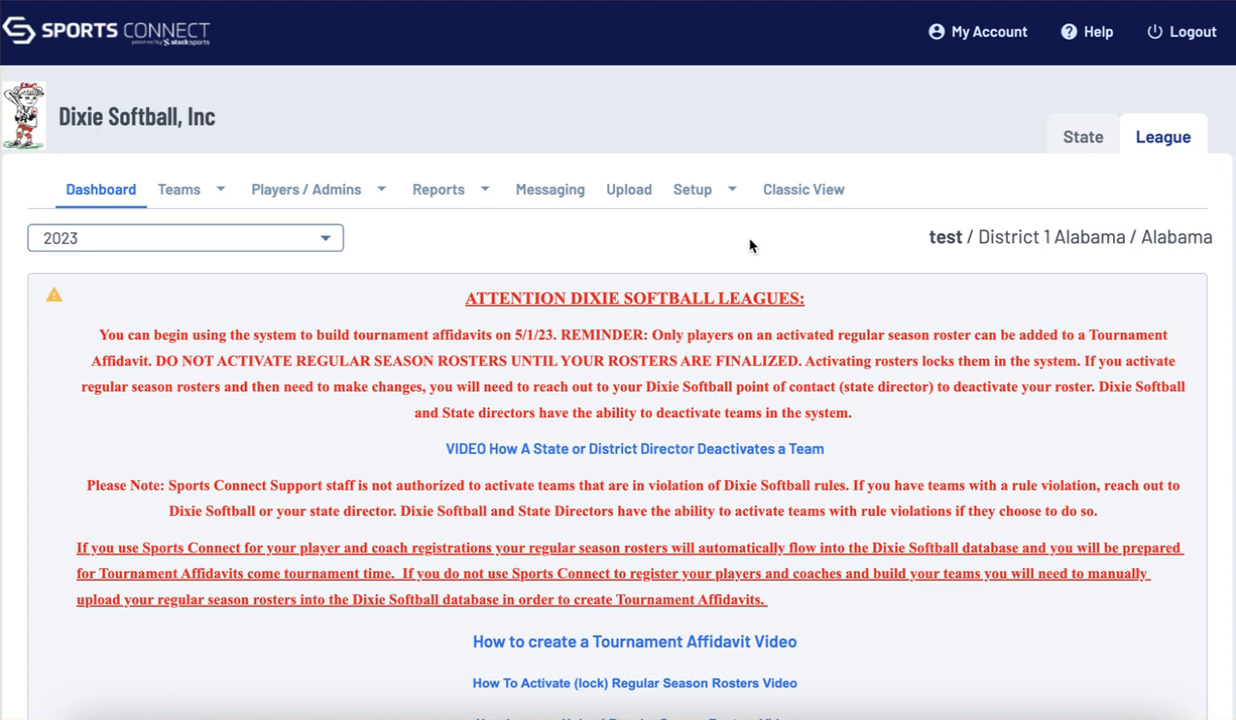
pyautogui.moveTo(707, 191)
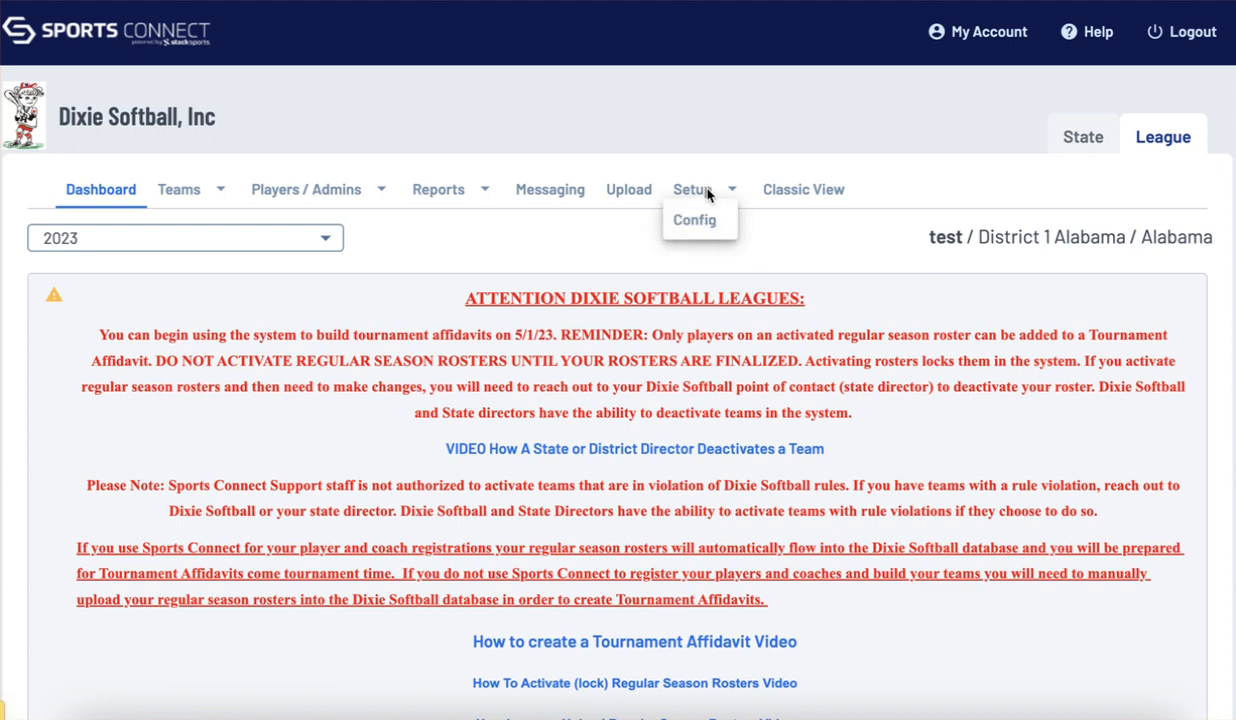
pyautogui.click(704, 222)
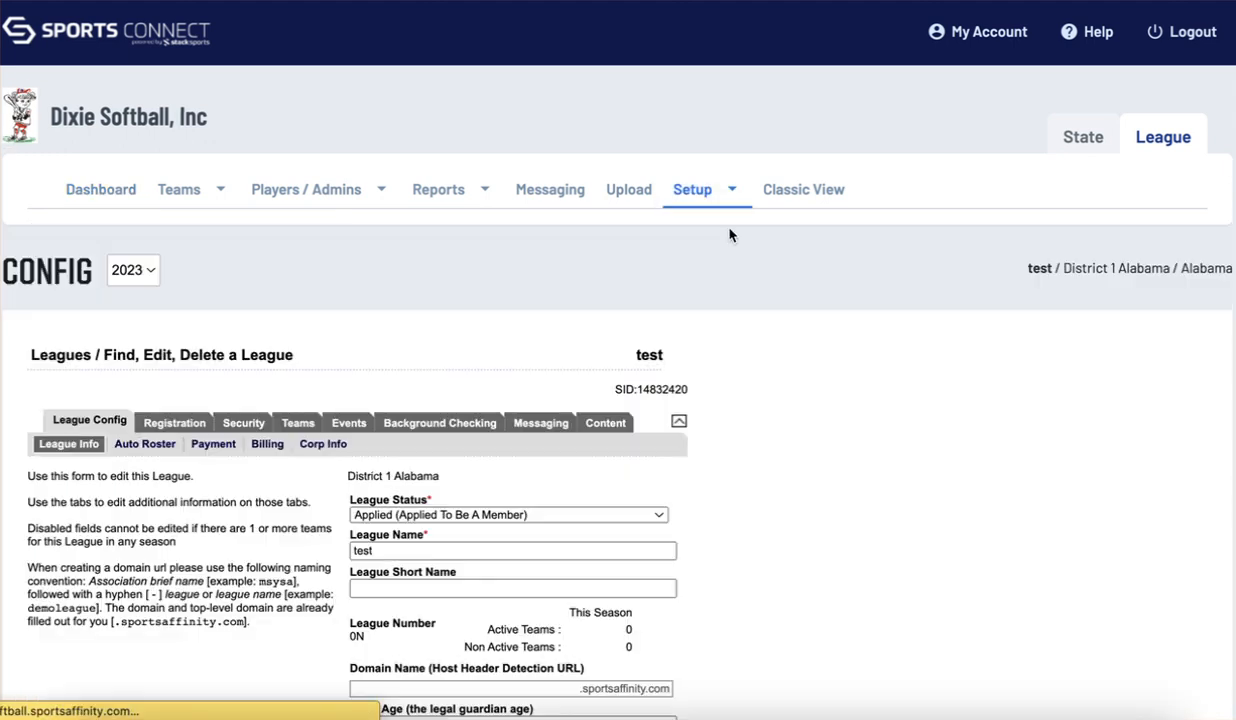
pyautogui.click(243, 423)
pyautogui.scroll(-6, 864, 502)
pyautogui.scroll(4, 538, 281)
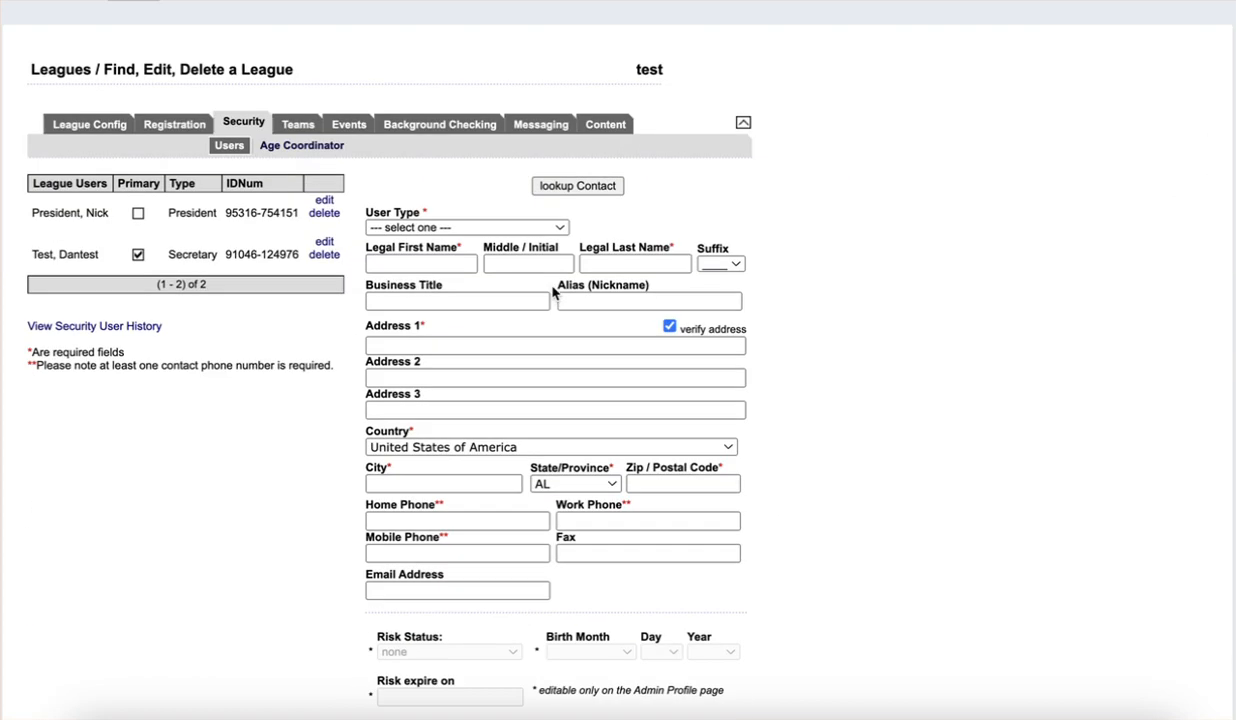
pyautogui.scroll(3, 1000, 360)
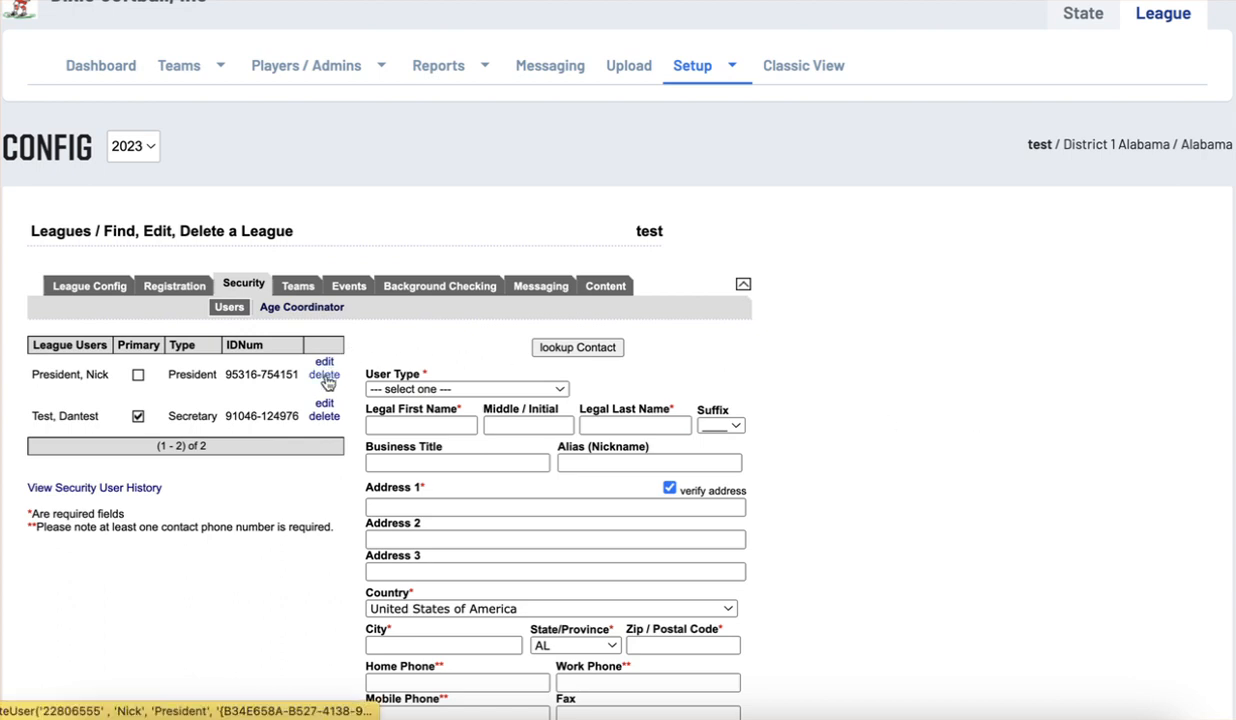
pyautogui.scroll(-3, 880, 437)
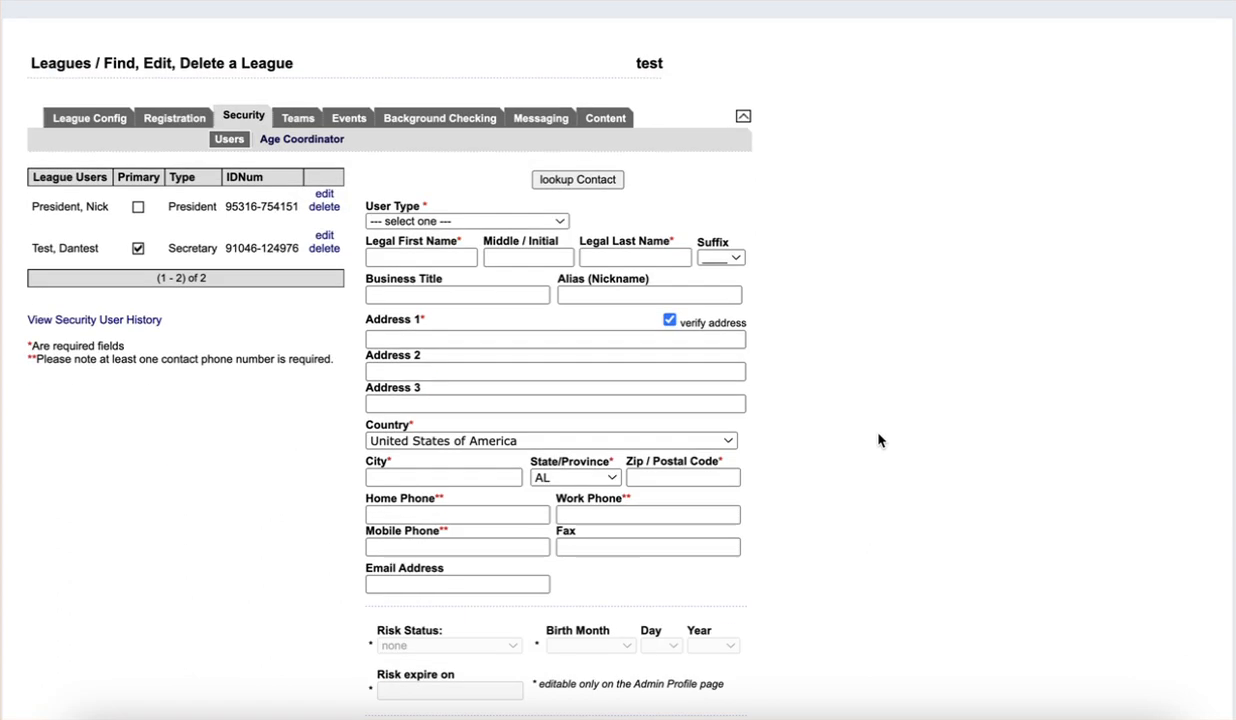
pyautogui.scroll(3, 878, 441)
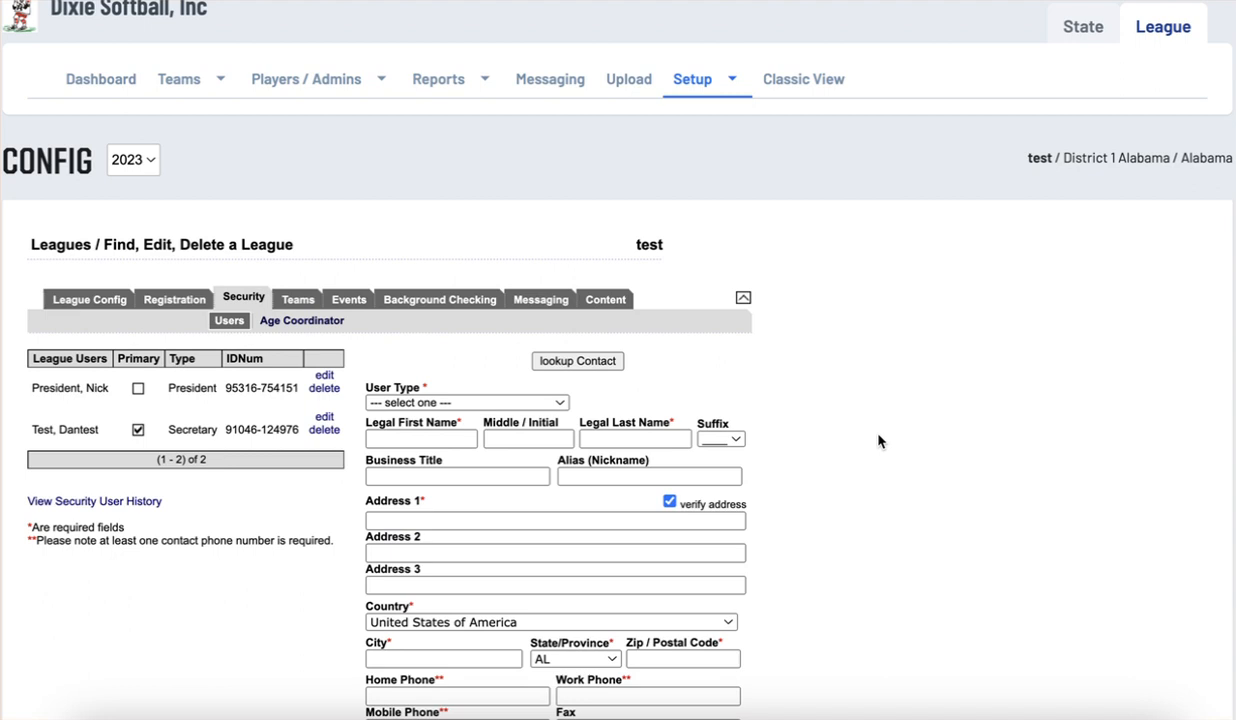
pyautogui.scroll(1, 878, 441)
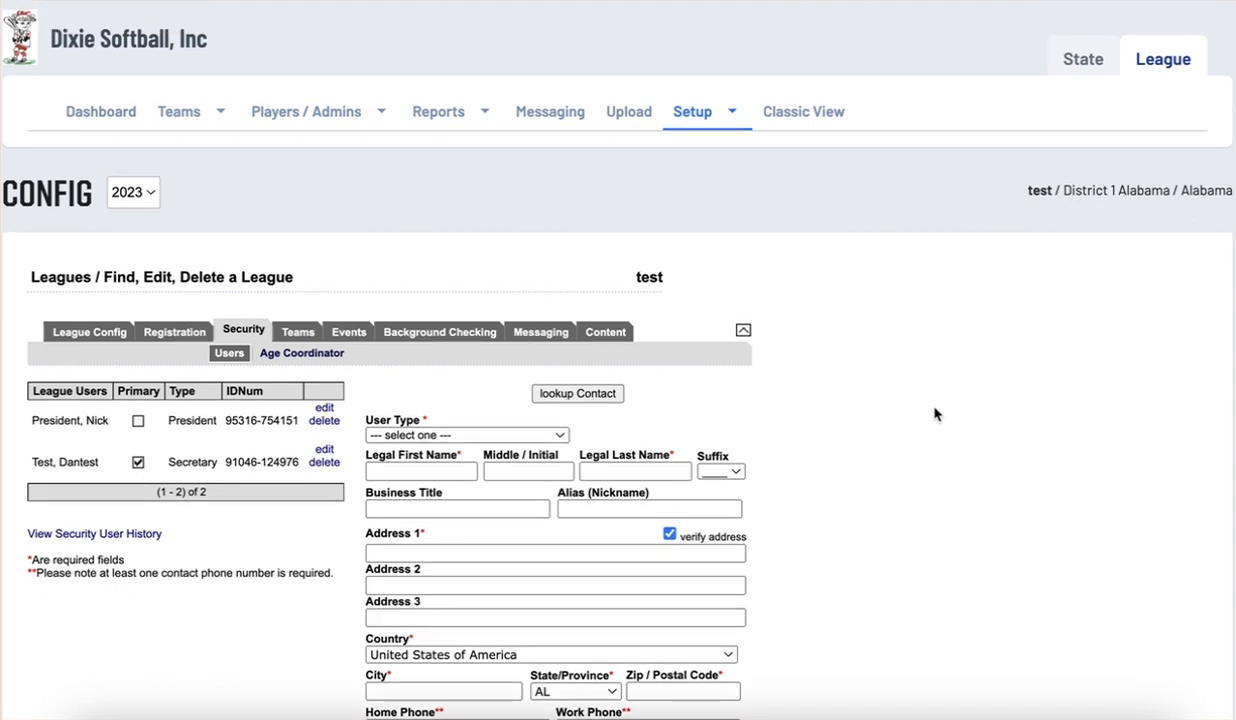